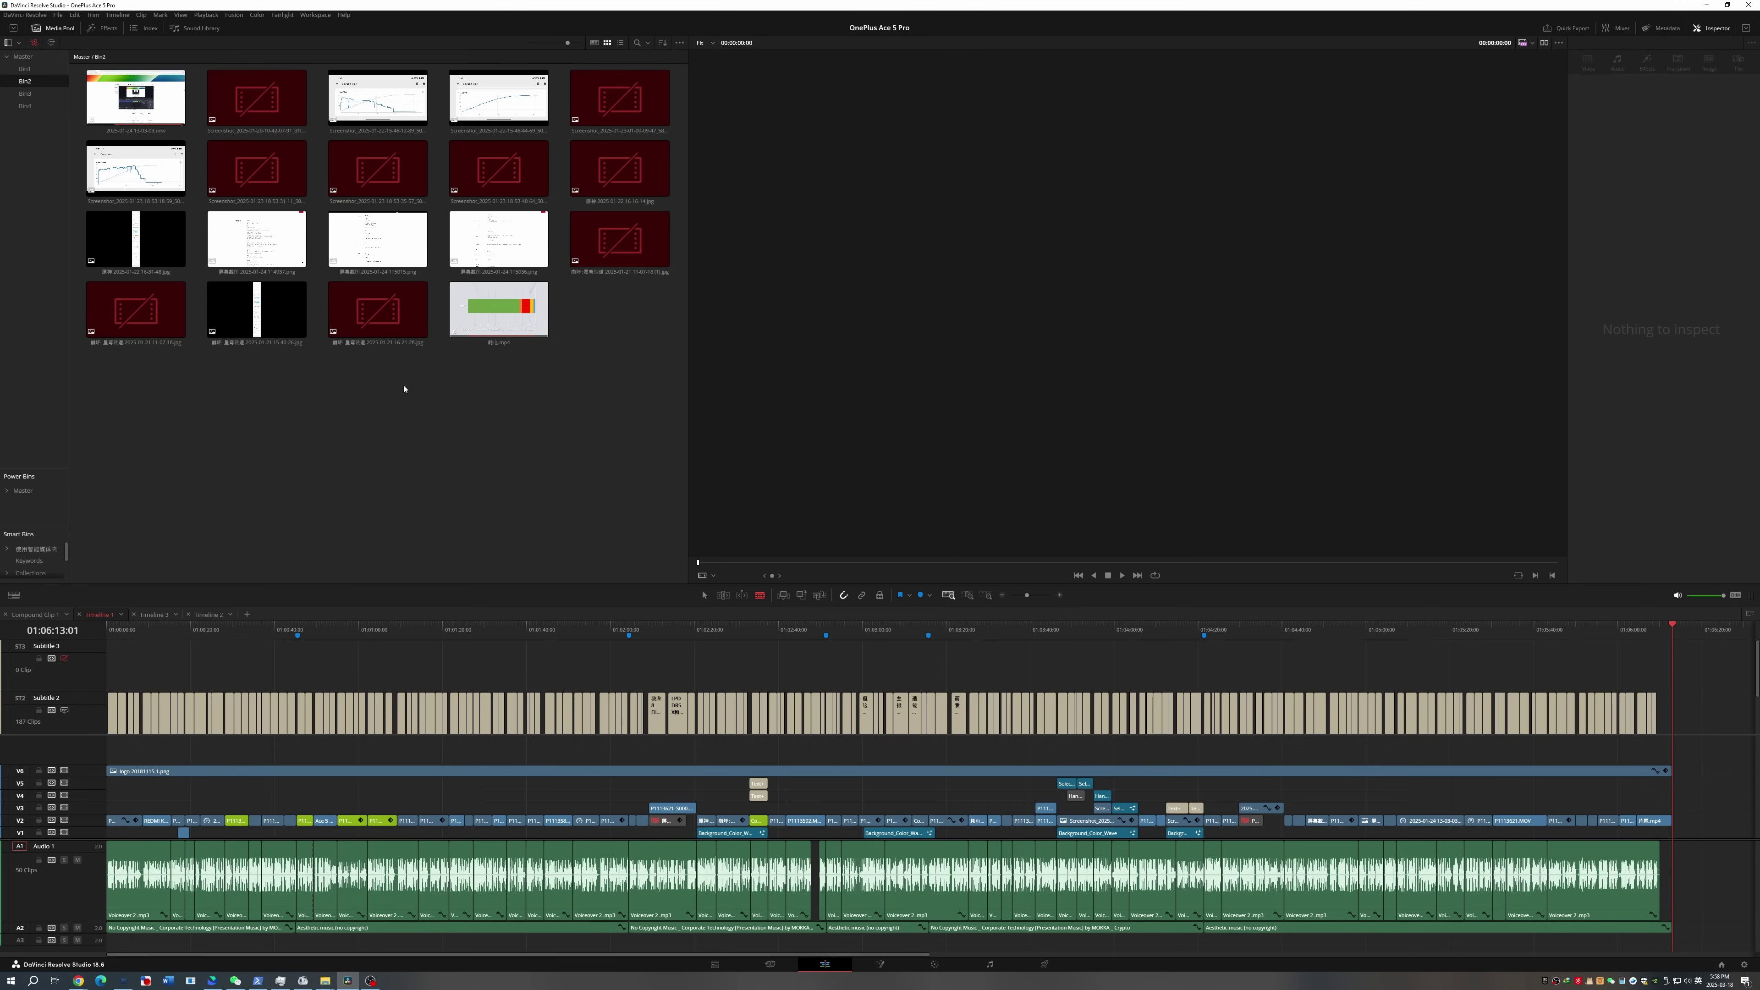
Select Bin1 in the Media Pool and scroll down through its MOV clips
left_click(24, 69)
scroll(564, 442, "down", 10)
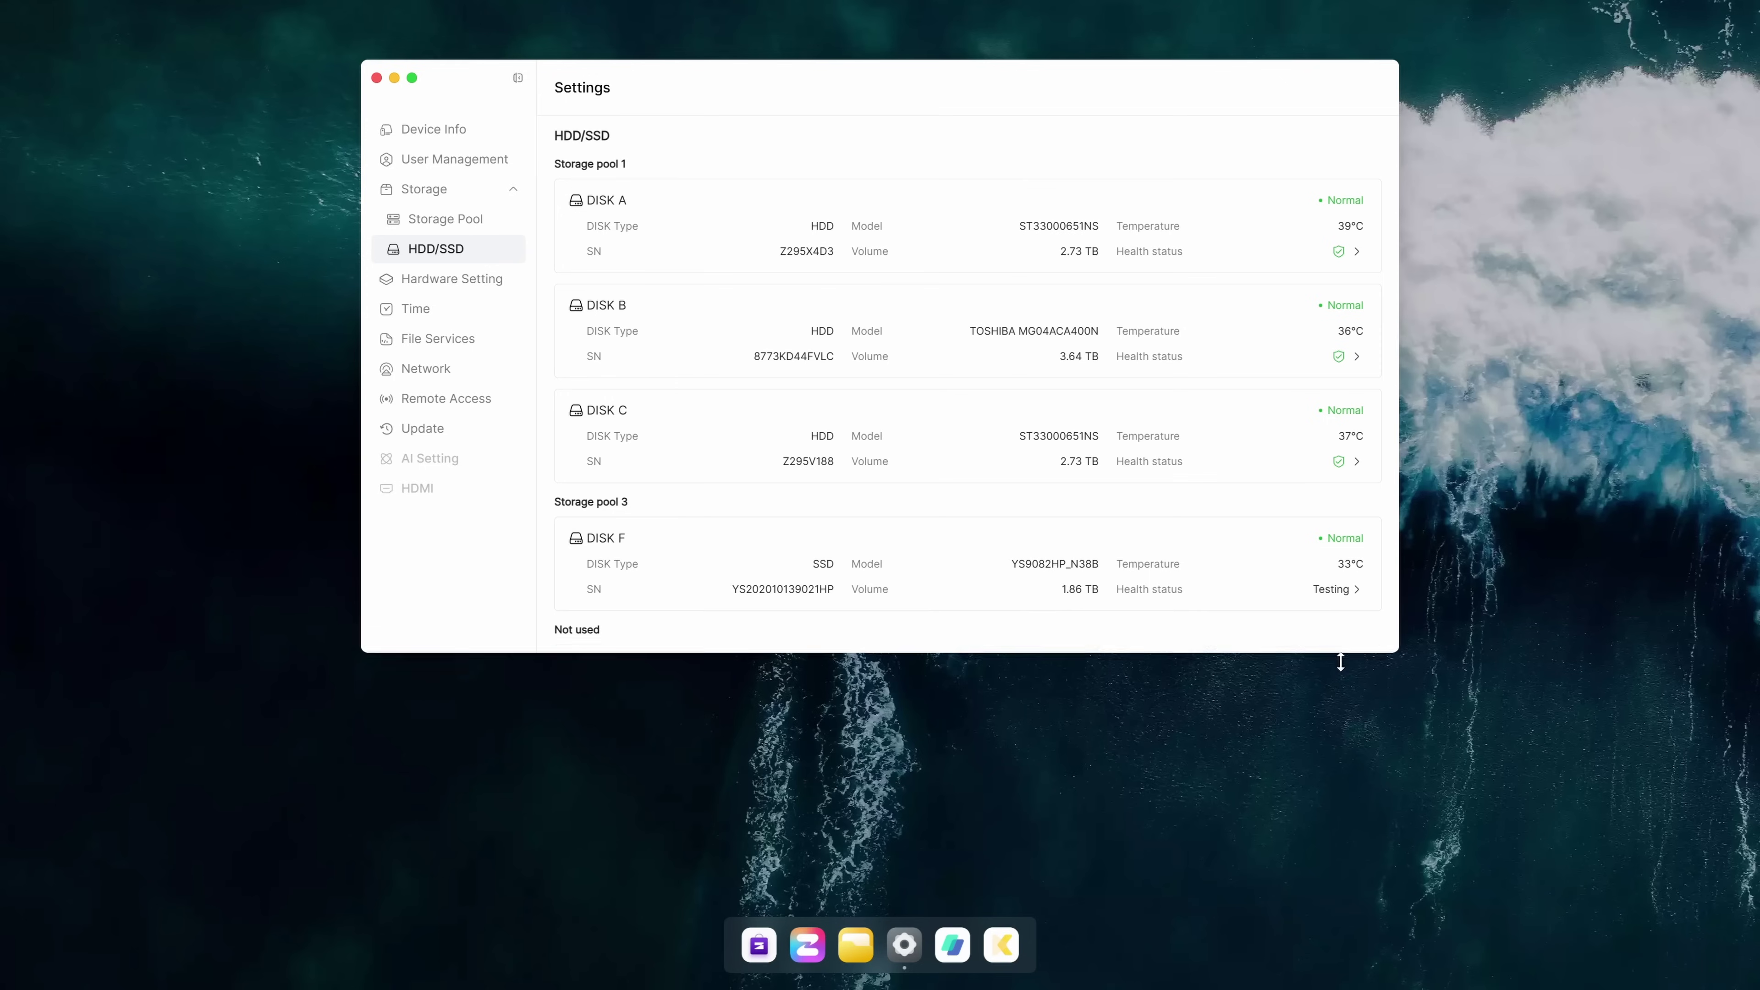
Drag the Settings window taller until the unused DISK D and DISK E appear
left_click_drag(1340, 662, 1354, 877)
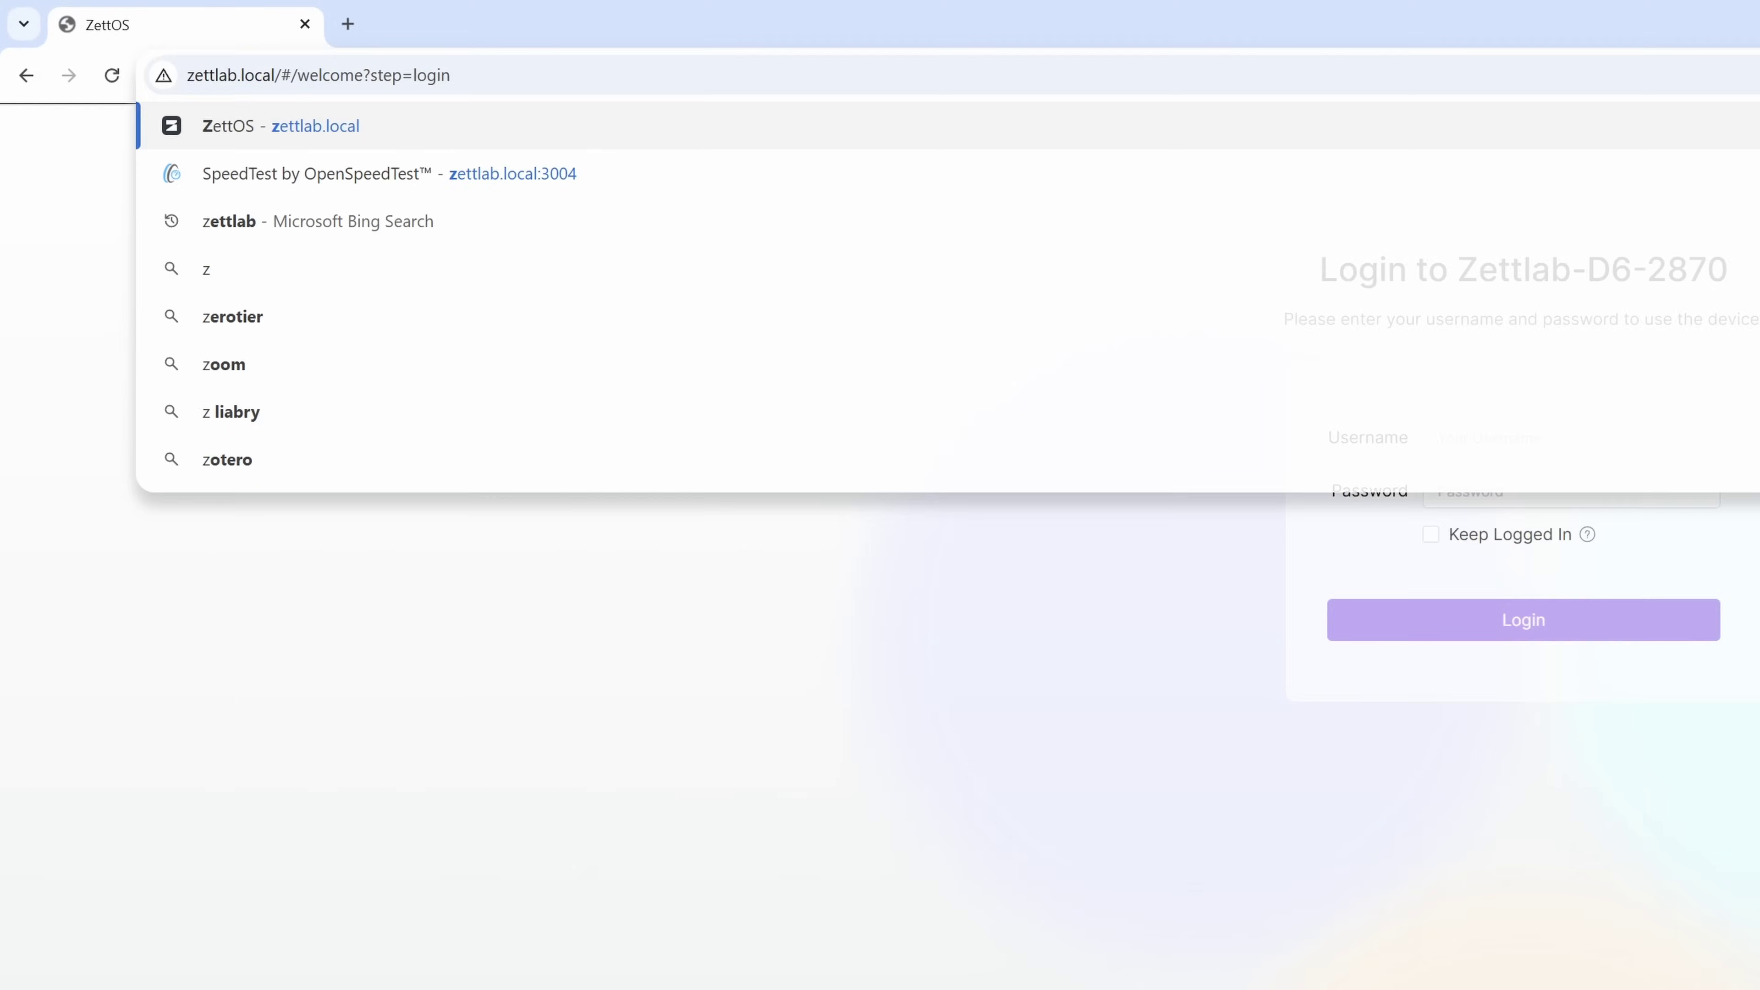
Sign in to ZettOS at zettlab.local with the NAS username and password
type("amdin")
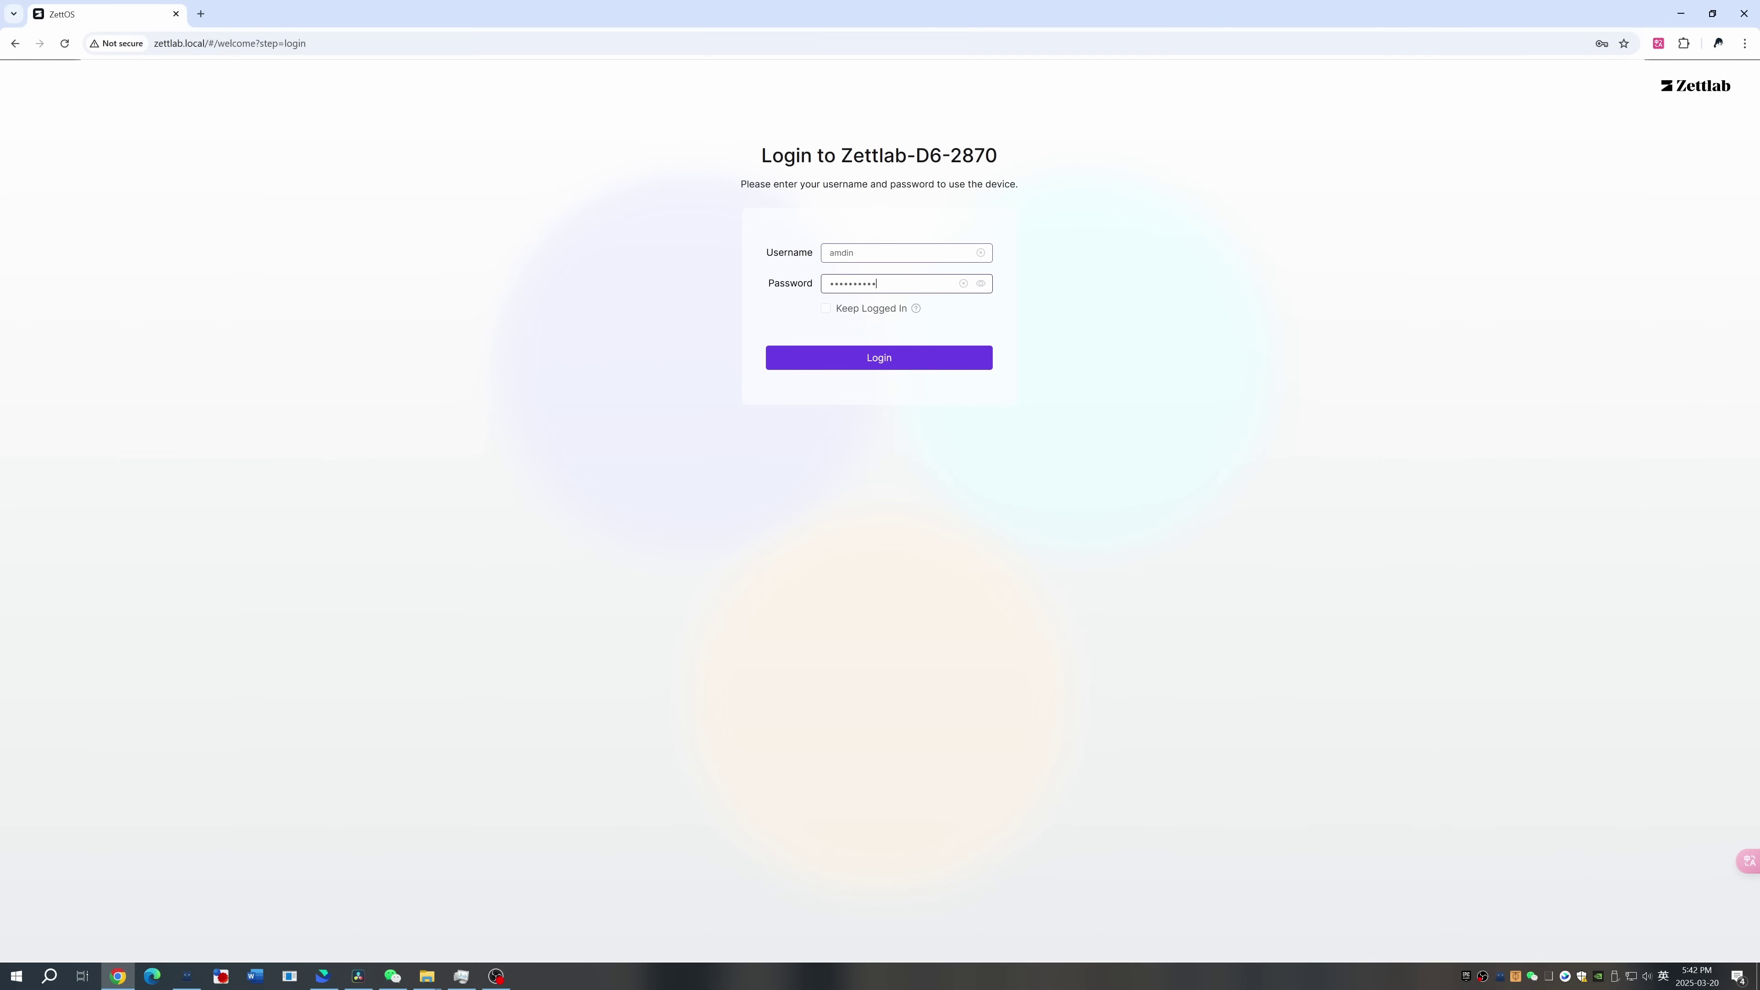
key("Return")
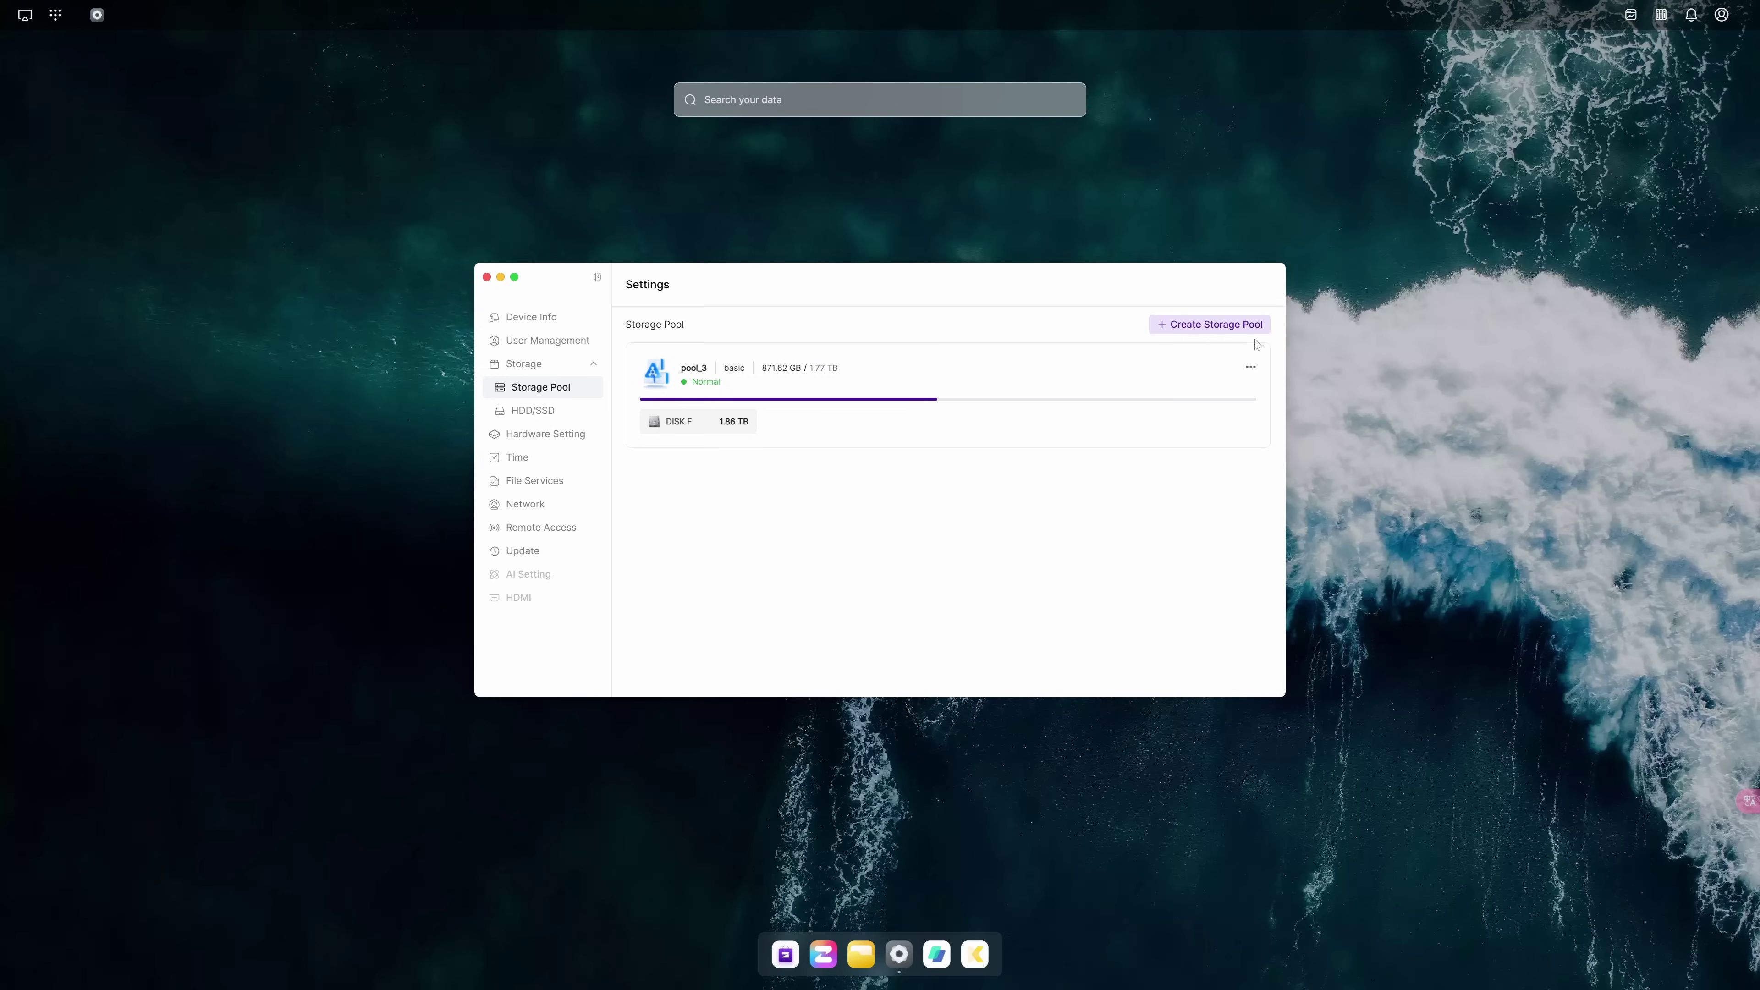
Start a new storage pool and select DISK A and DISK C as its disks
left_click(1244, 326)
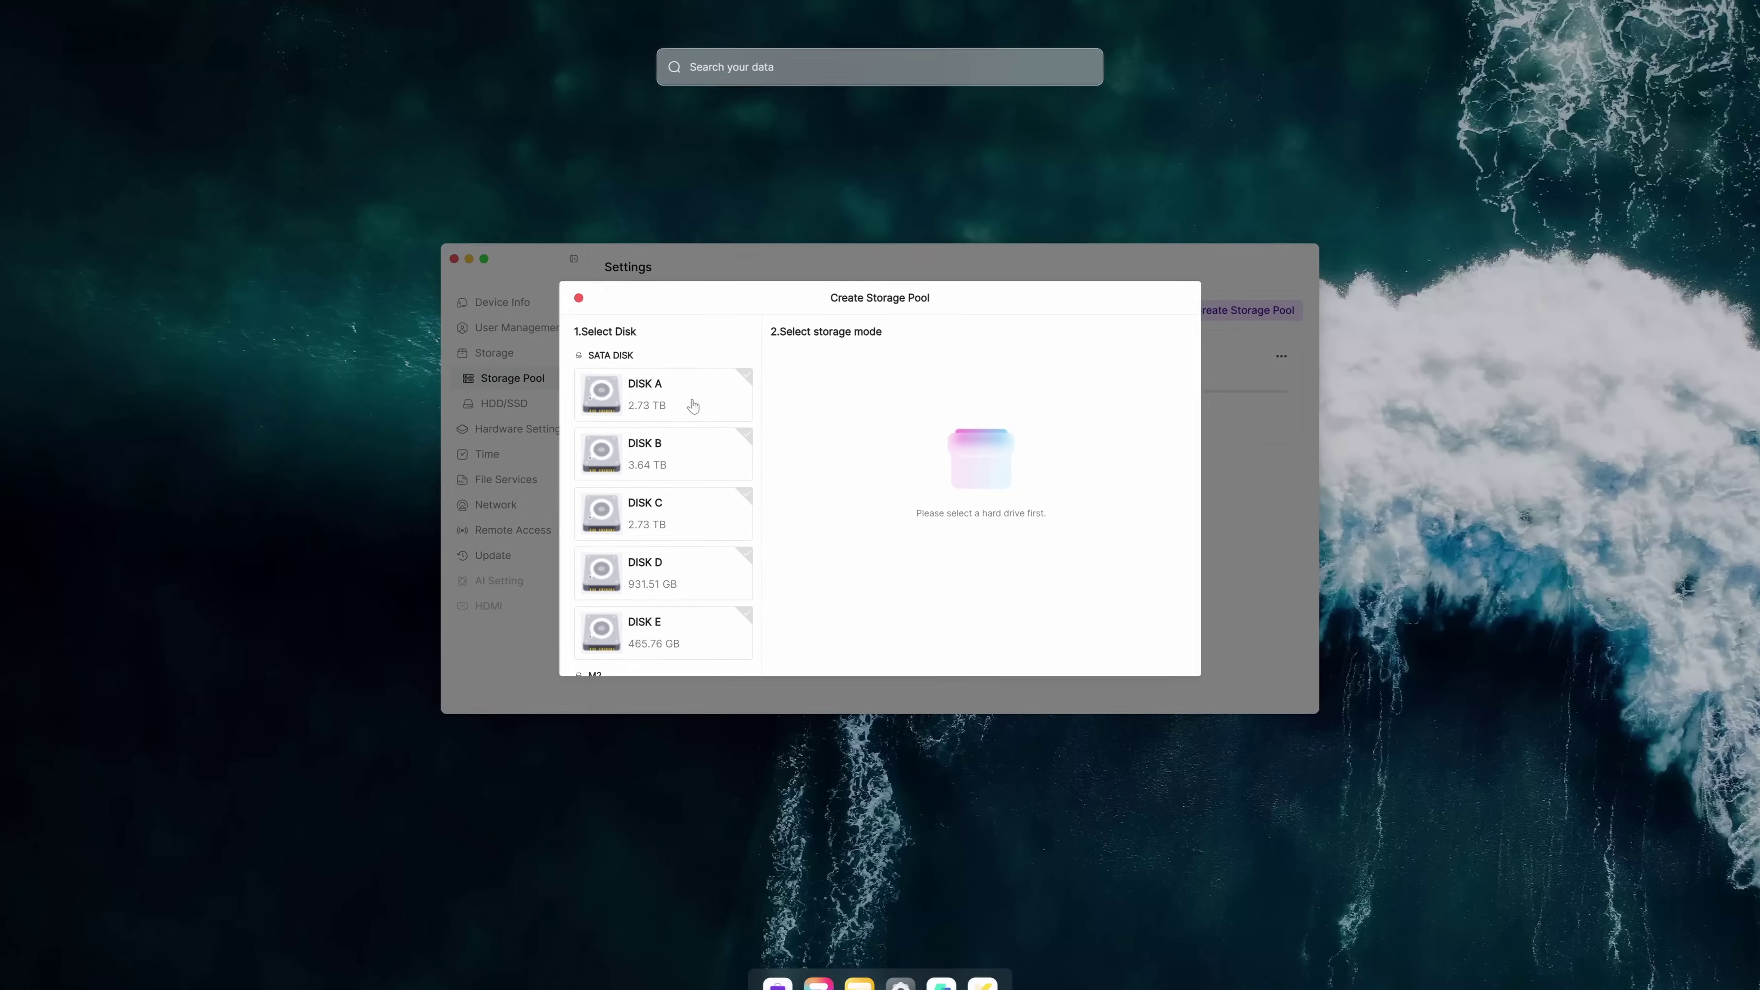
left_click(638, 401)
left_click(632, 450)
left_click(632, 517)
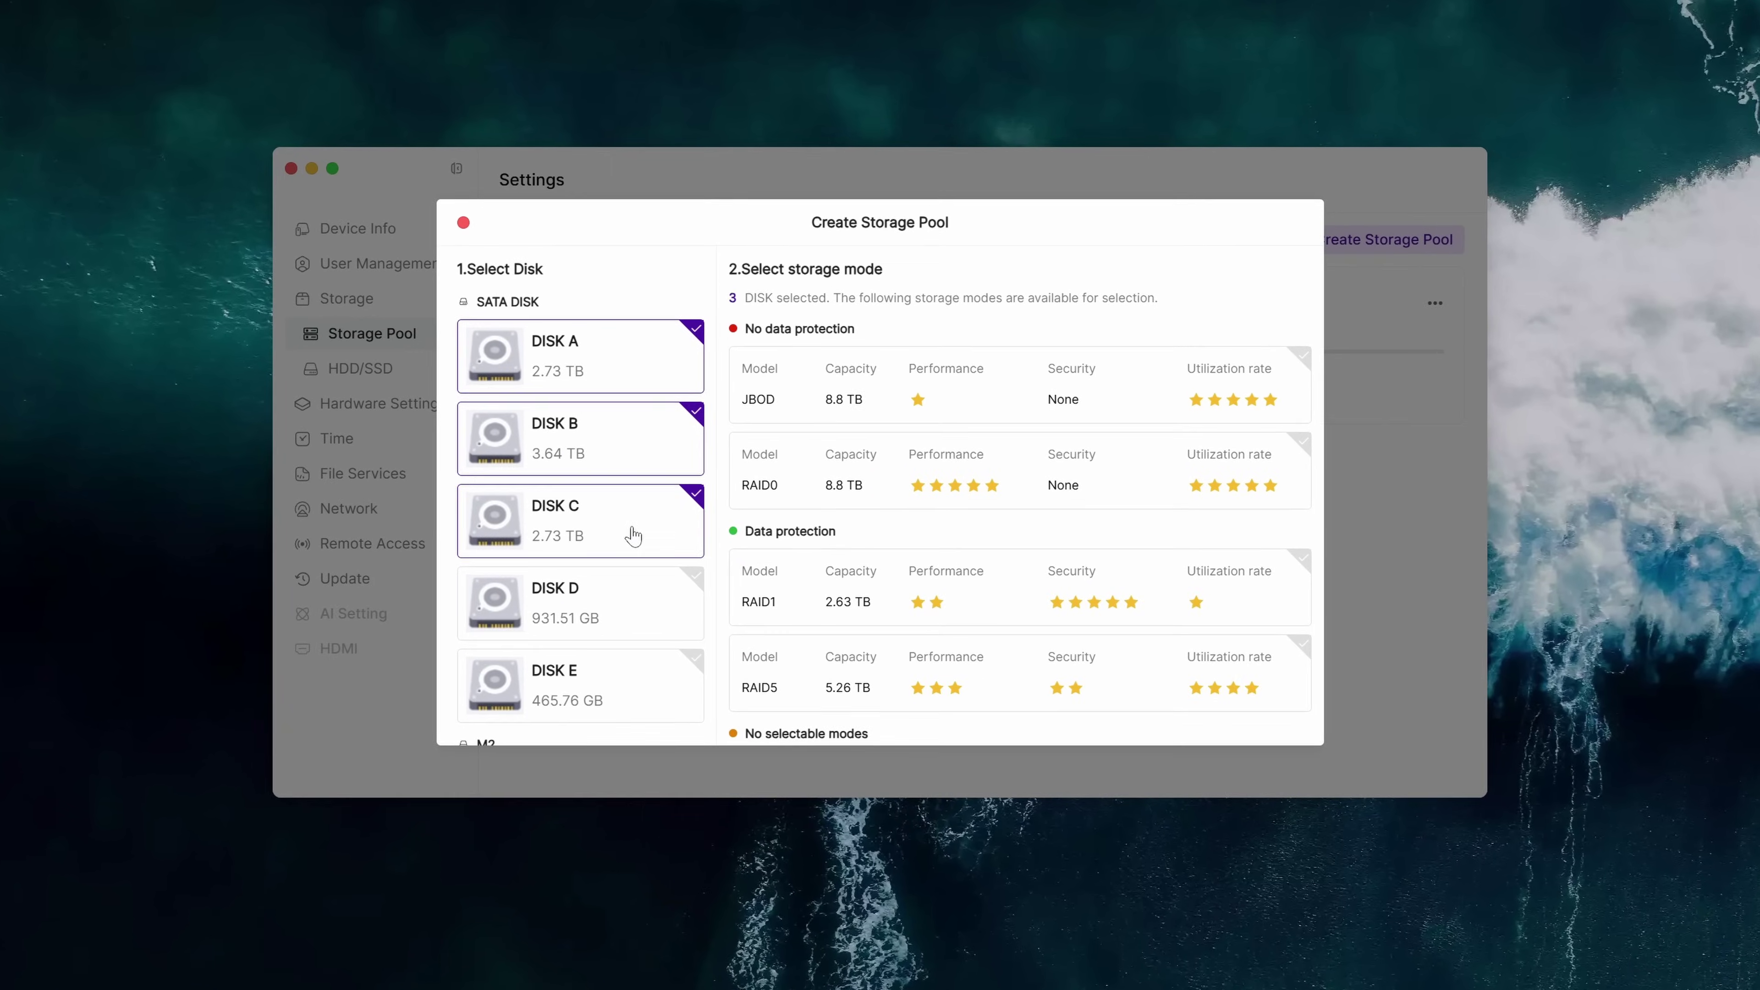
scroll(665, 527, "down", 3)
left_click(618, 706)
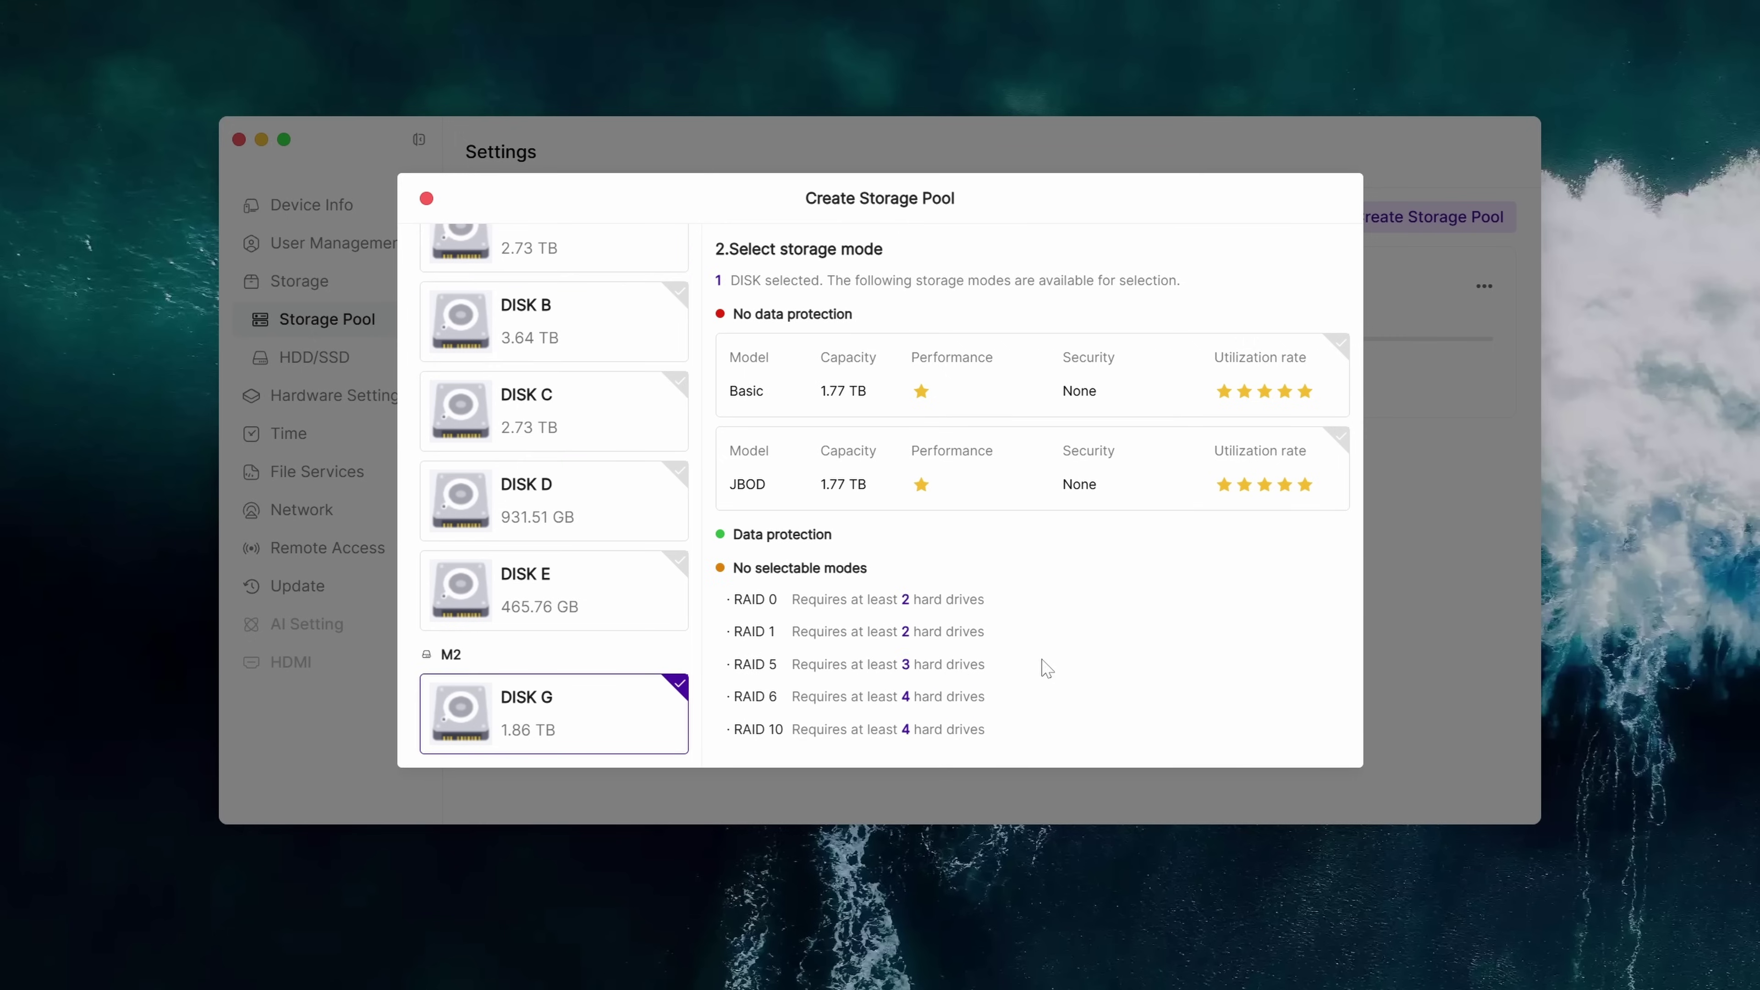
scroll(613, 416, "up", 5)
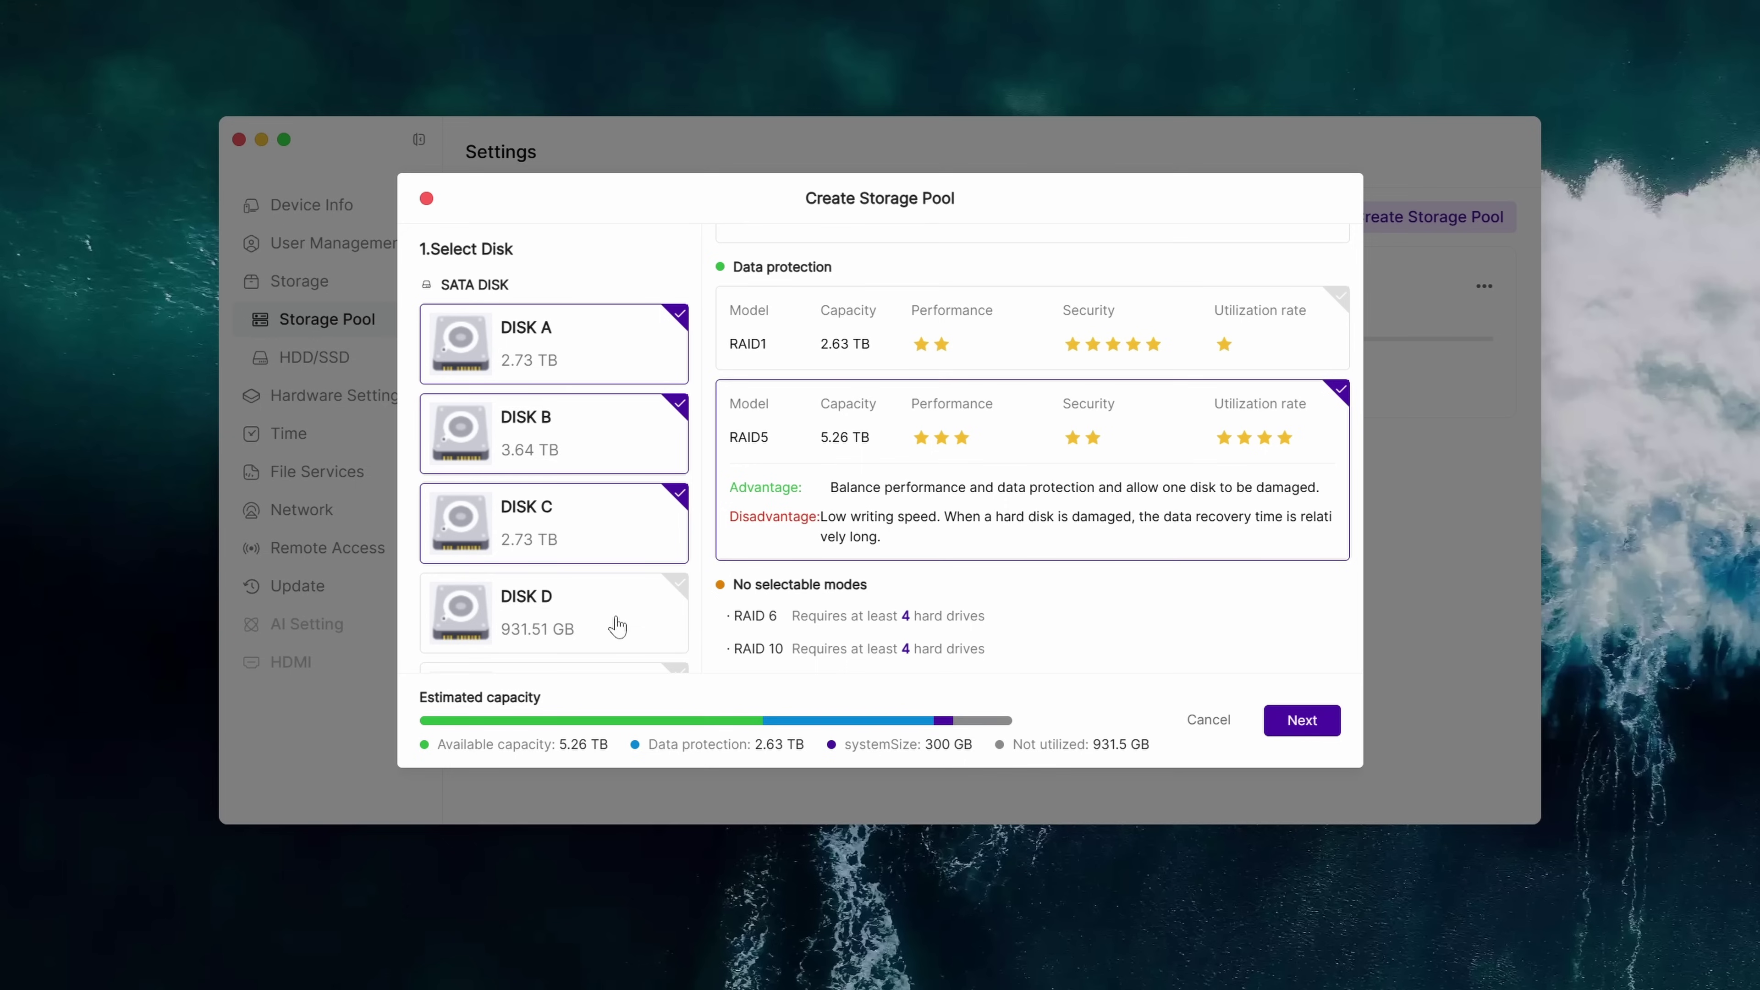
left_click(617, 625)
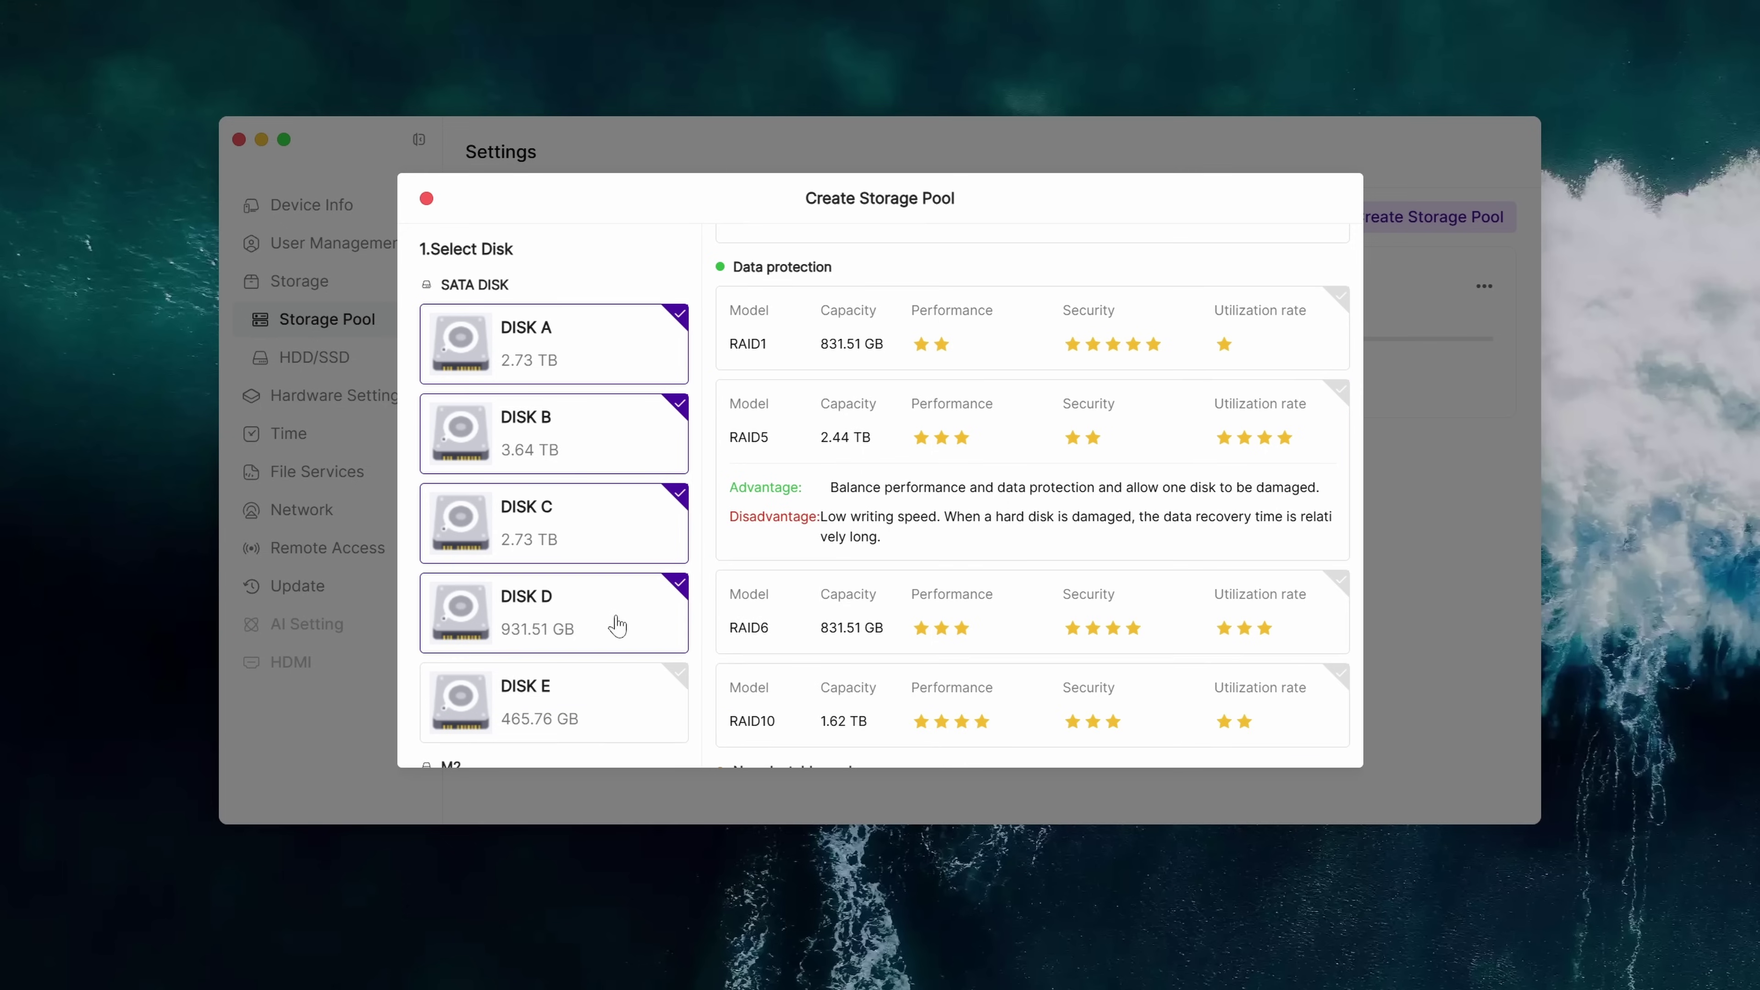
Choose RAID1 mirroring for the pool, giving 2.63 TB available capacity
scroll(969, 628, "down", 1)
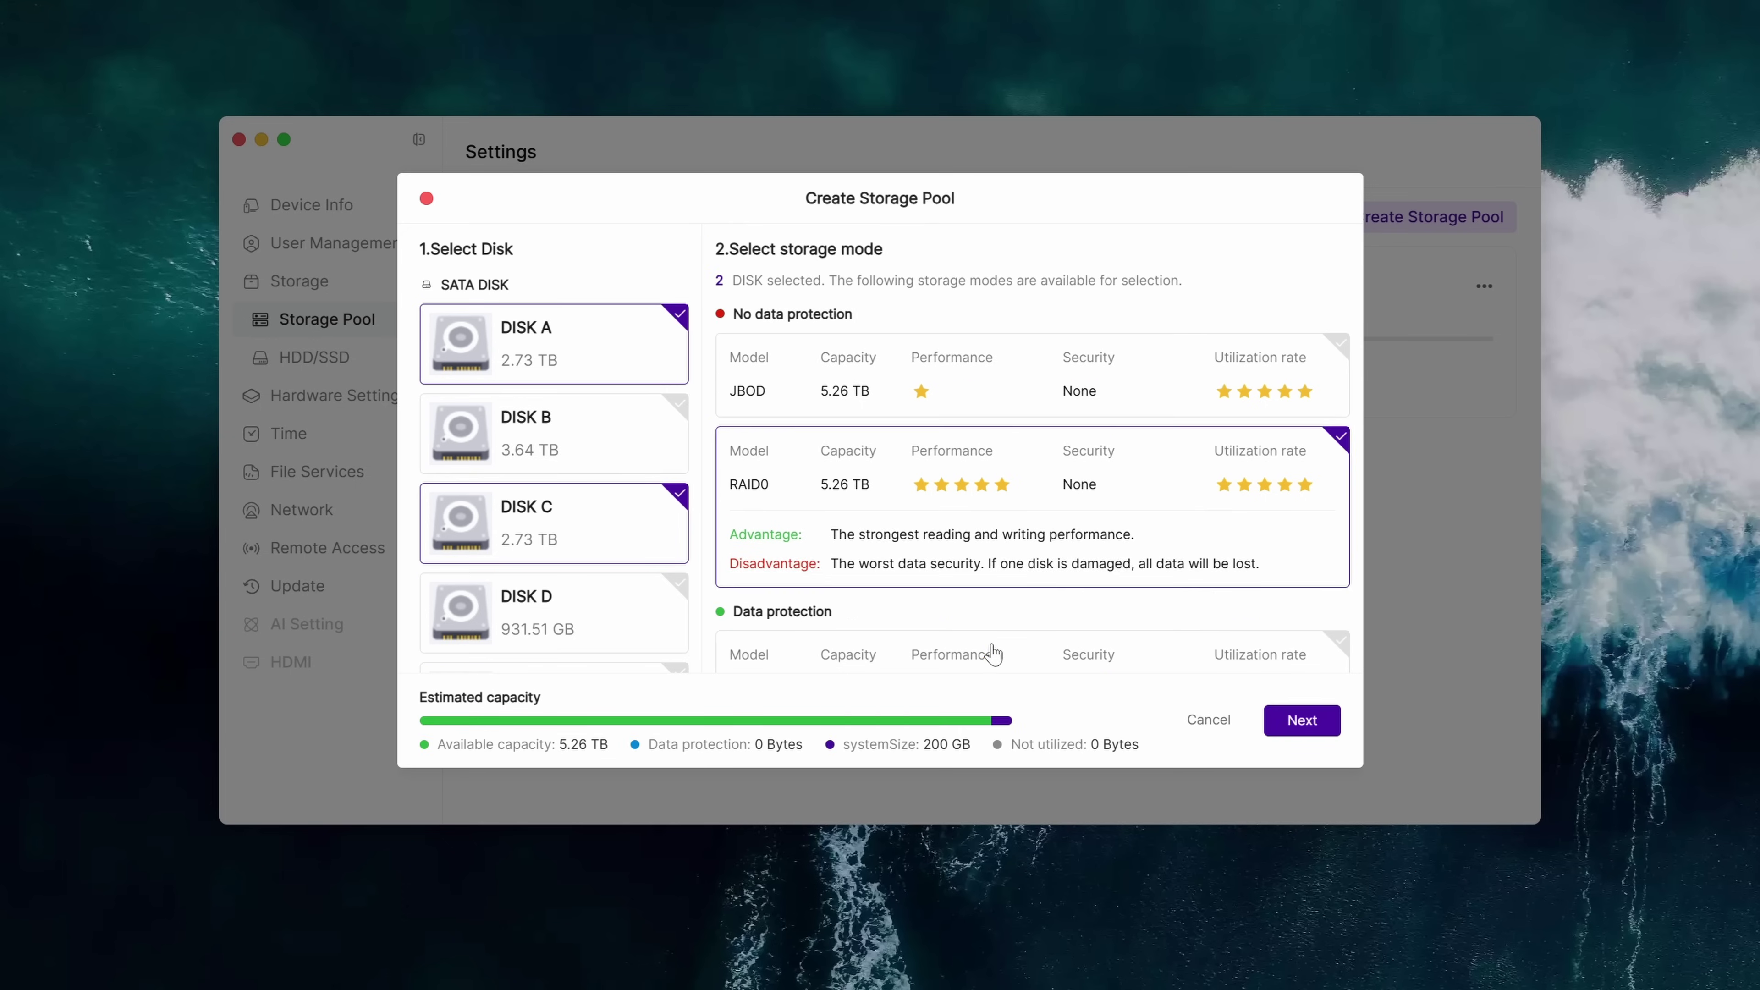
left_click(1000, 641)
scroll(1001, 641, "down", 2)
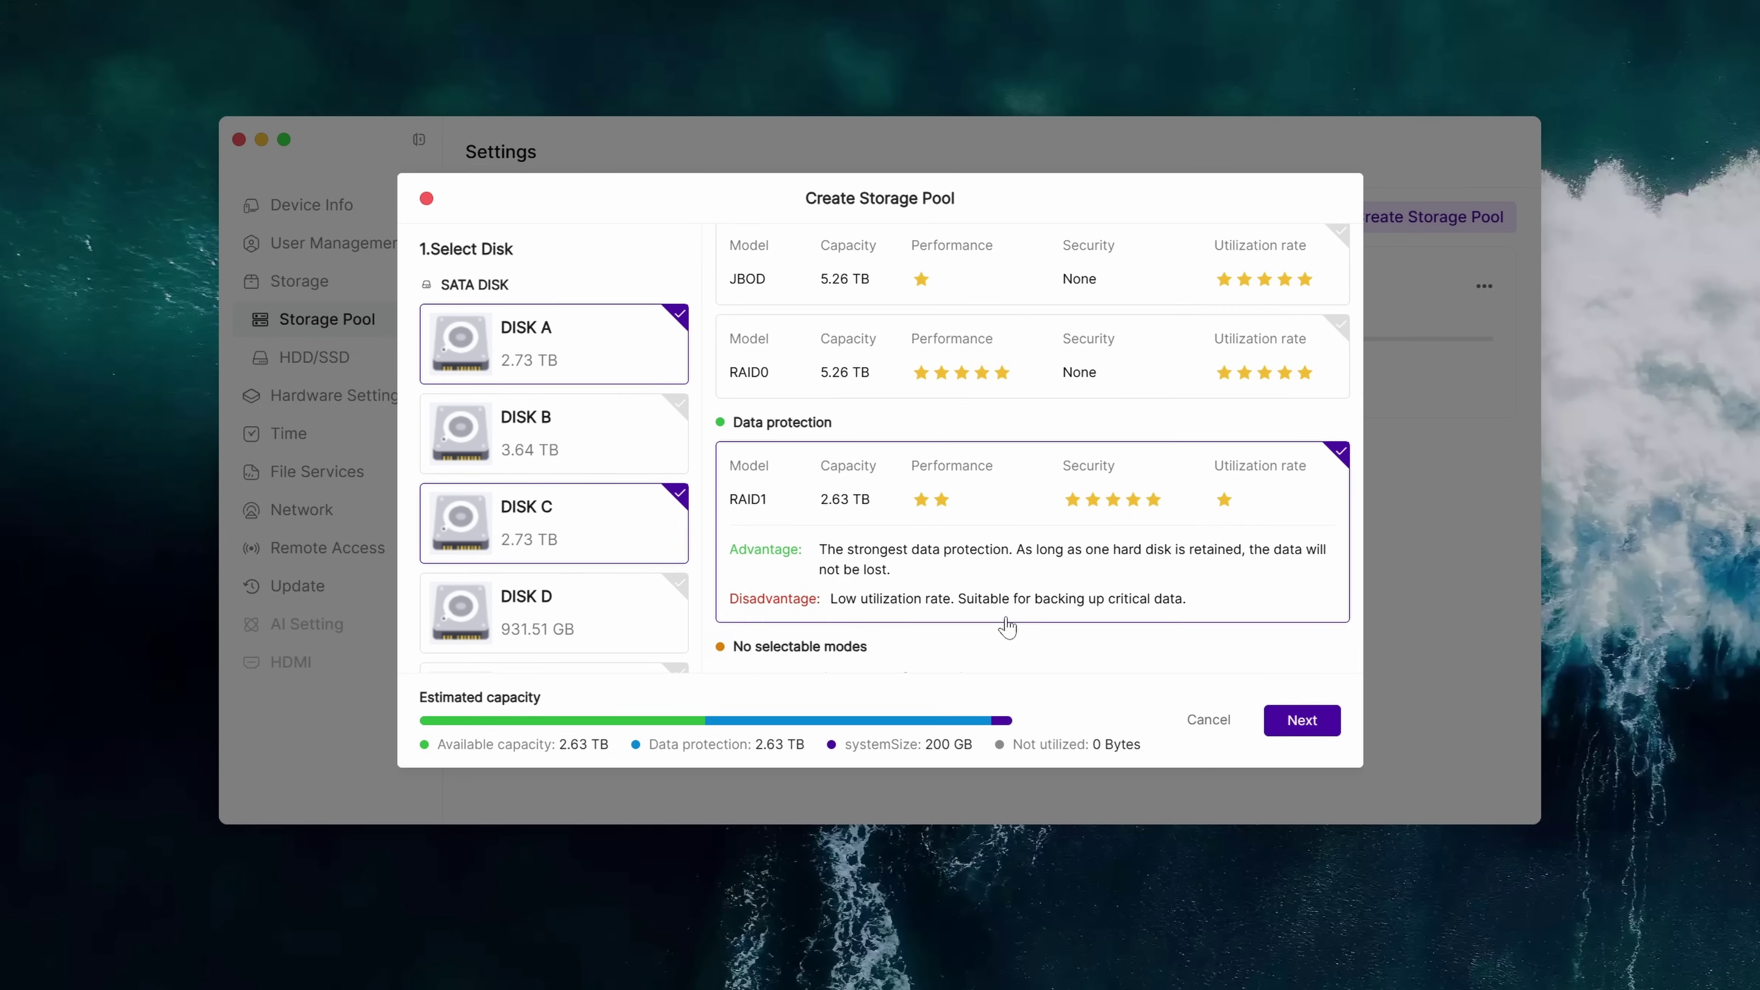
scroll(1005, 630, "down", 2)
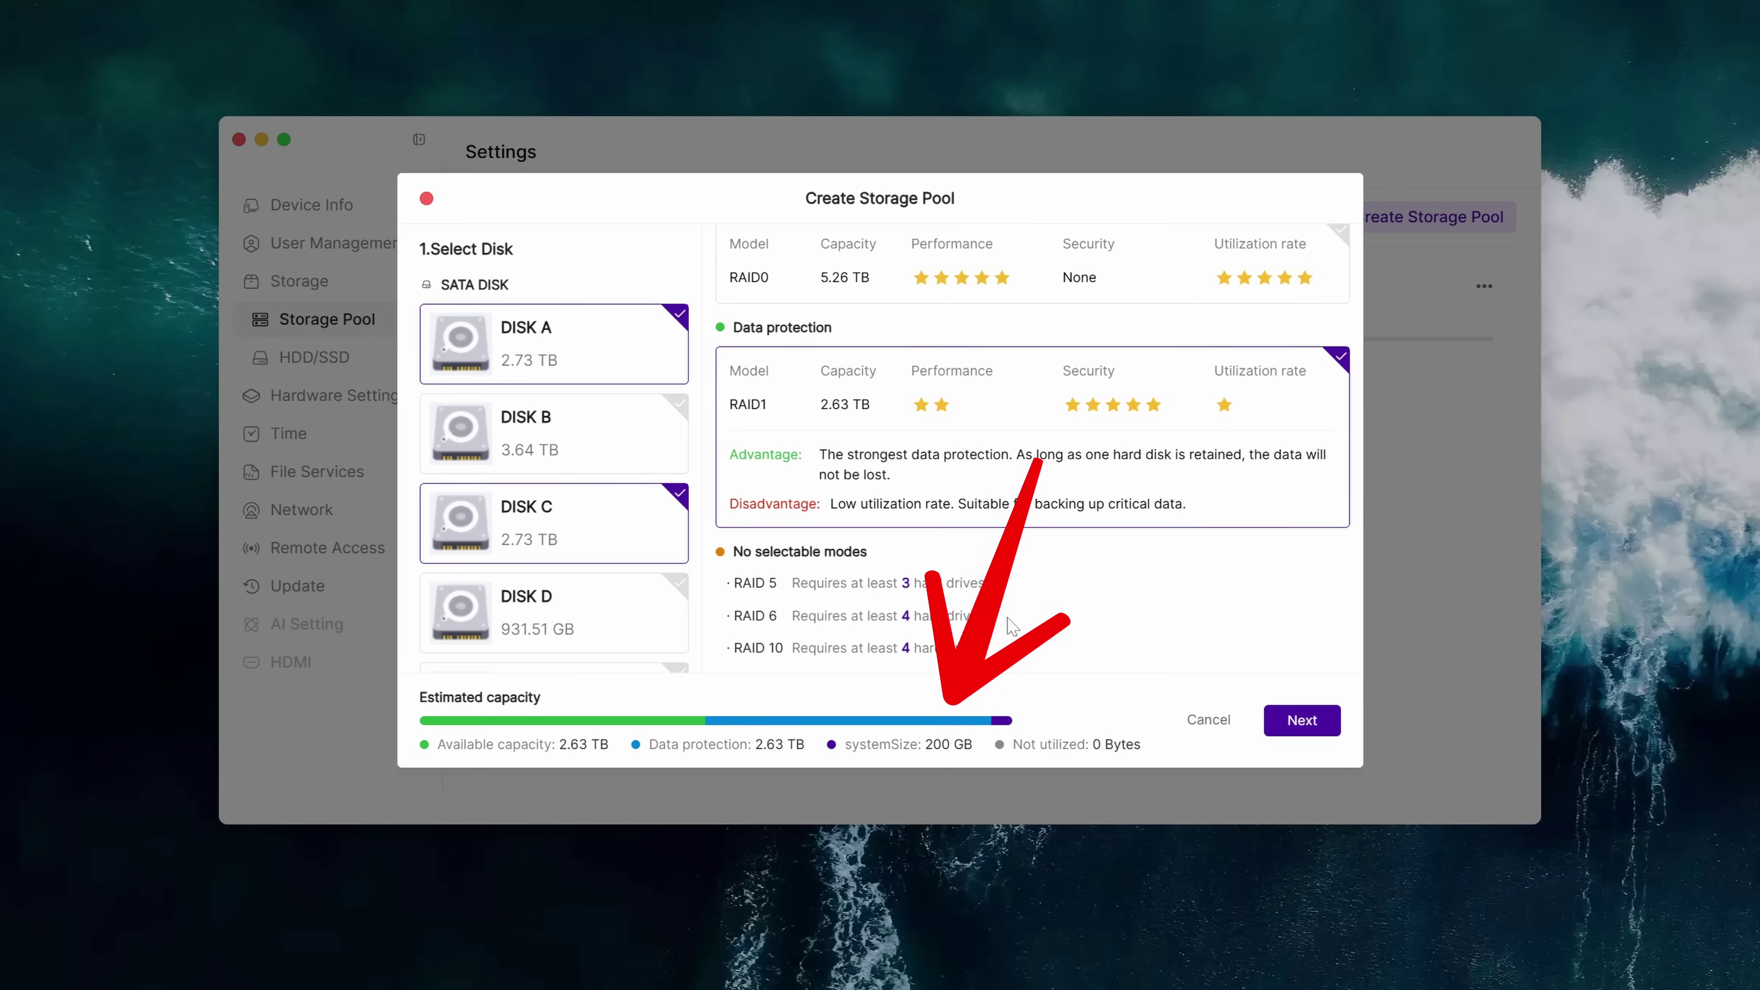
Run a ferris wheel photo search, then show the user accounts list in Settings
type("e")
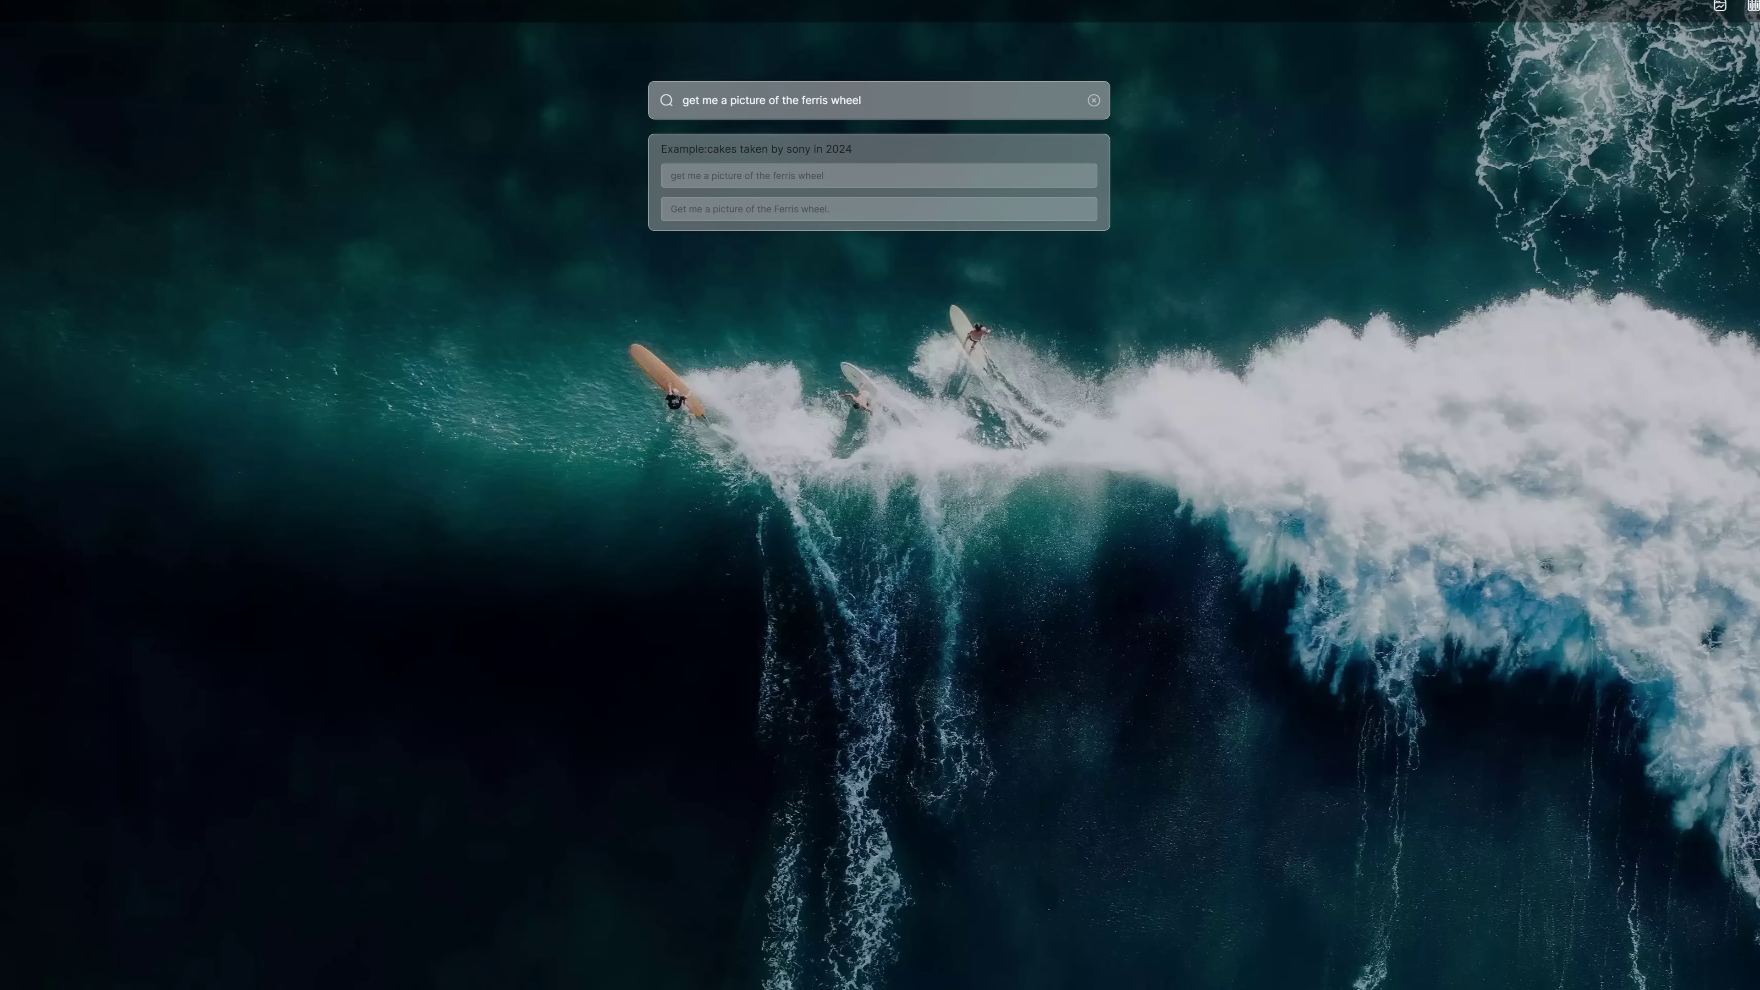
key("Return")
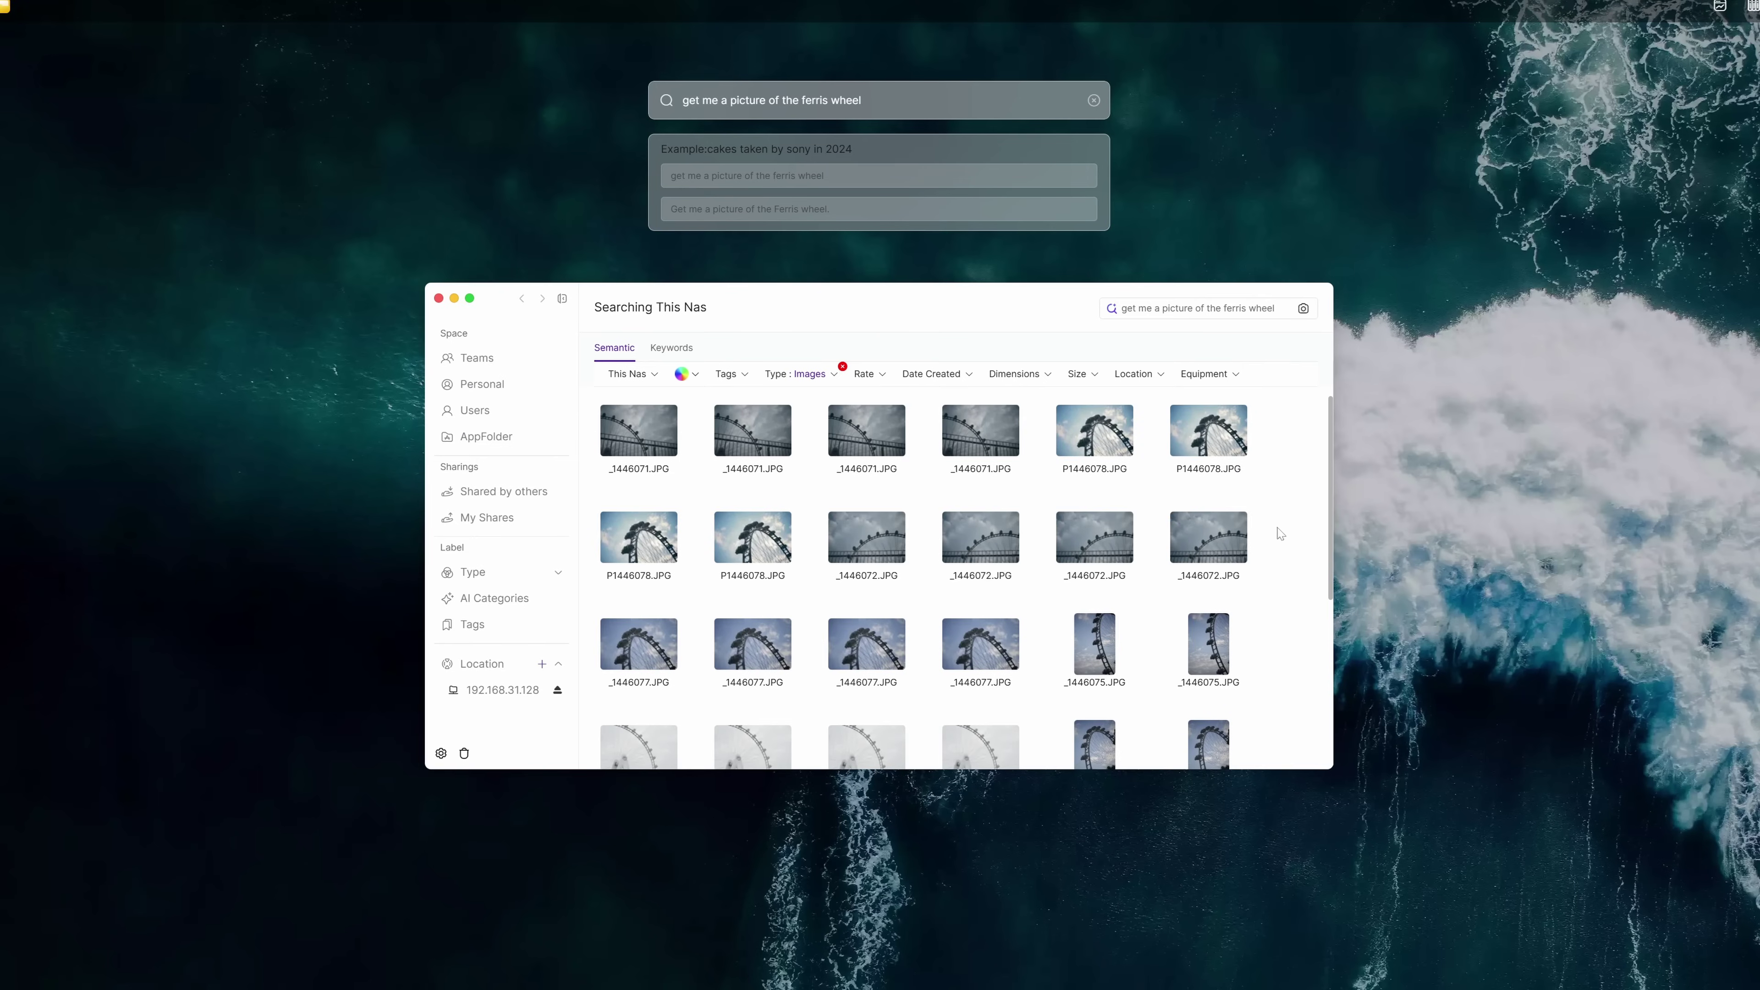
scroll(970, 527, "down", 5)
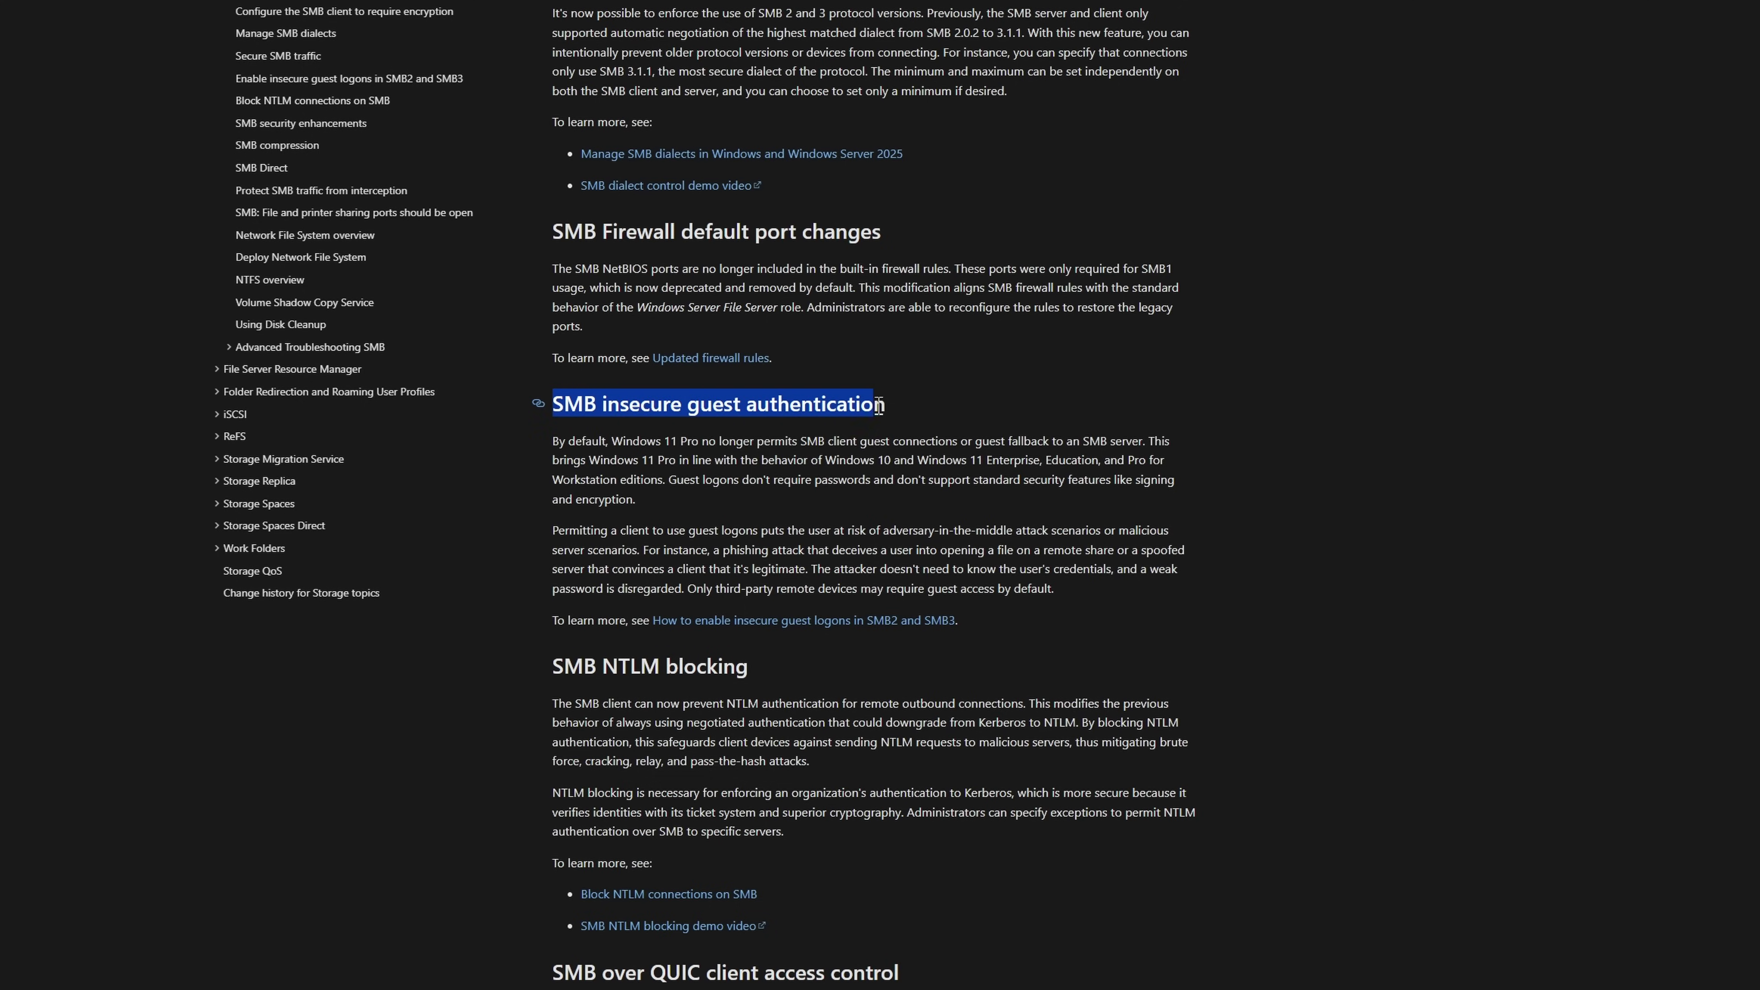
left_click_drag(887, 404, 1057, 573)
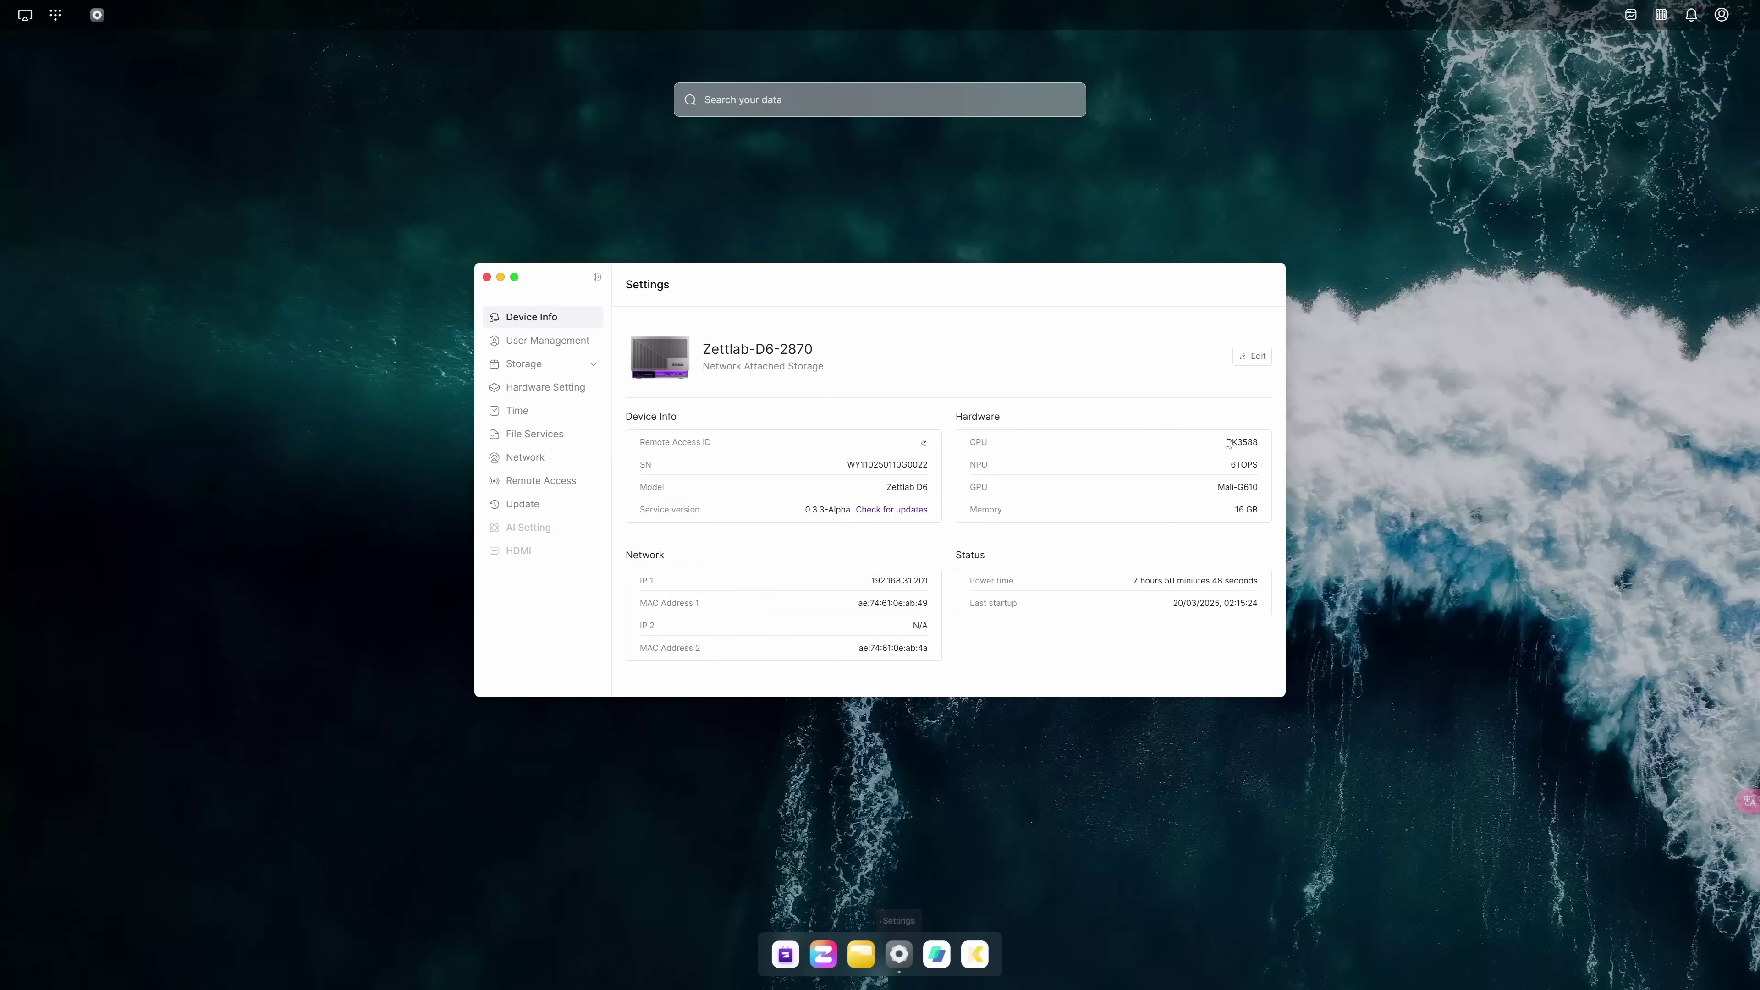
left_click(578, 354)
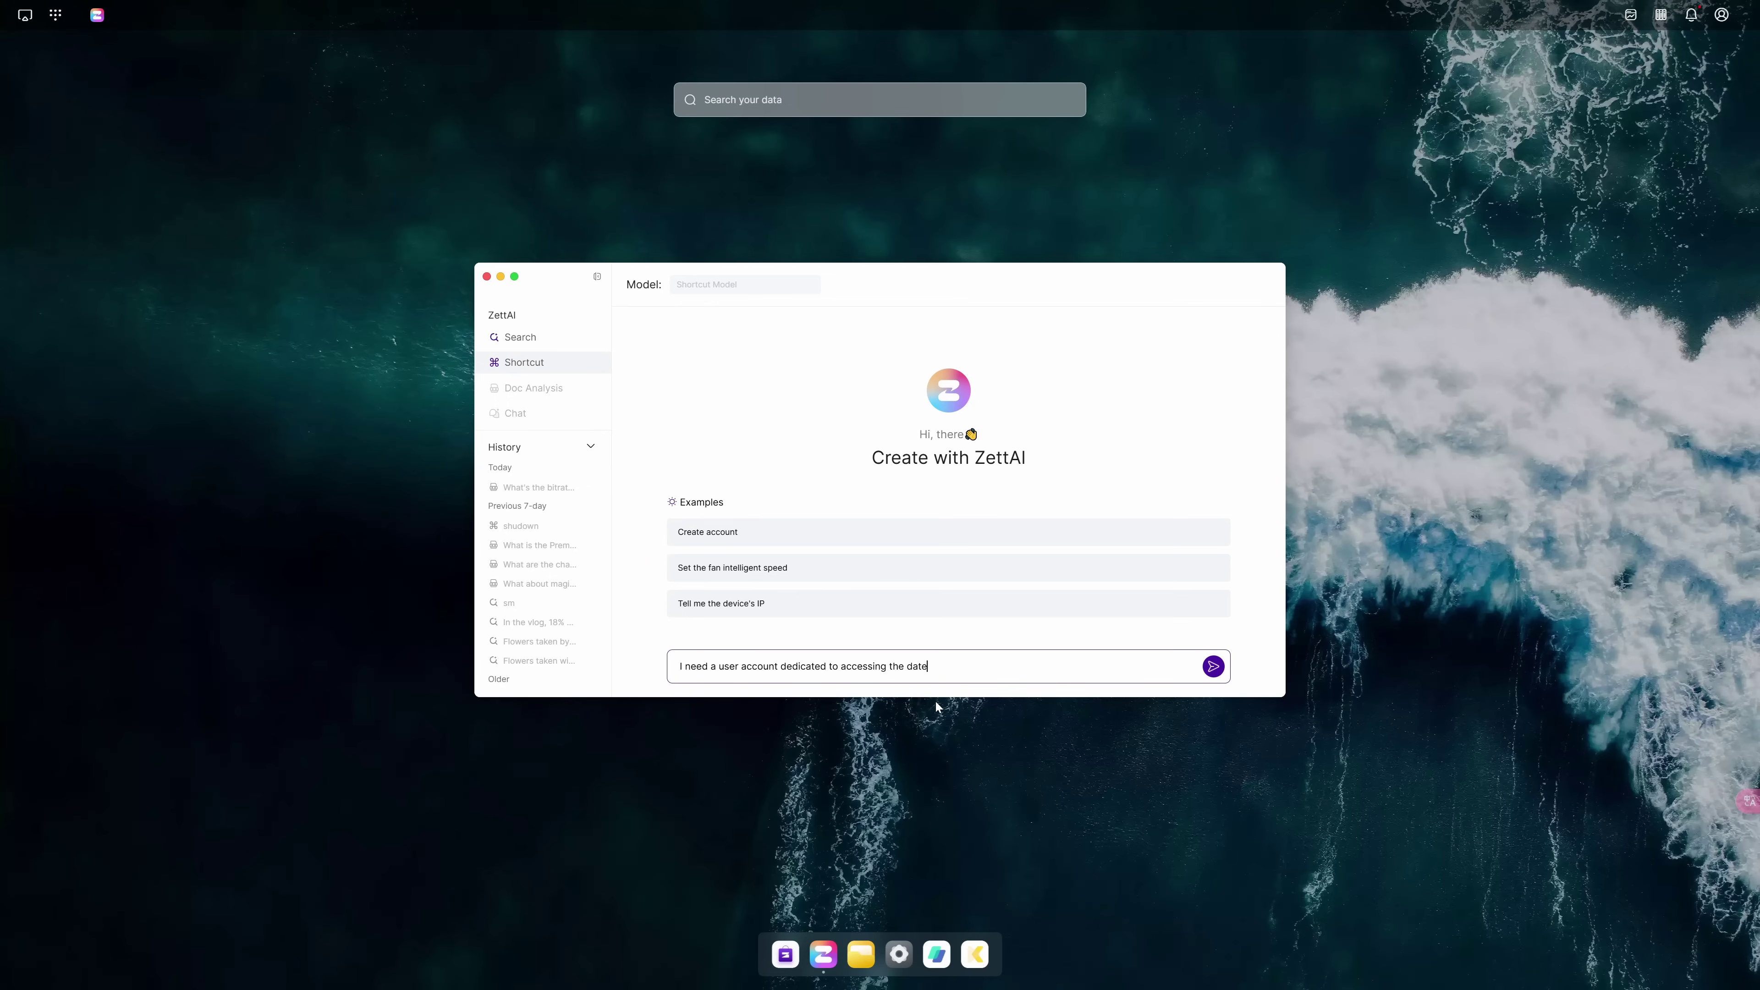
Send the data-access account request to ZettAI and create the Common User account
key("Return")
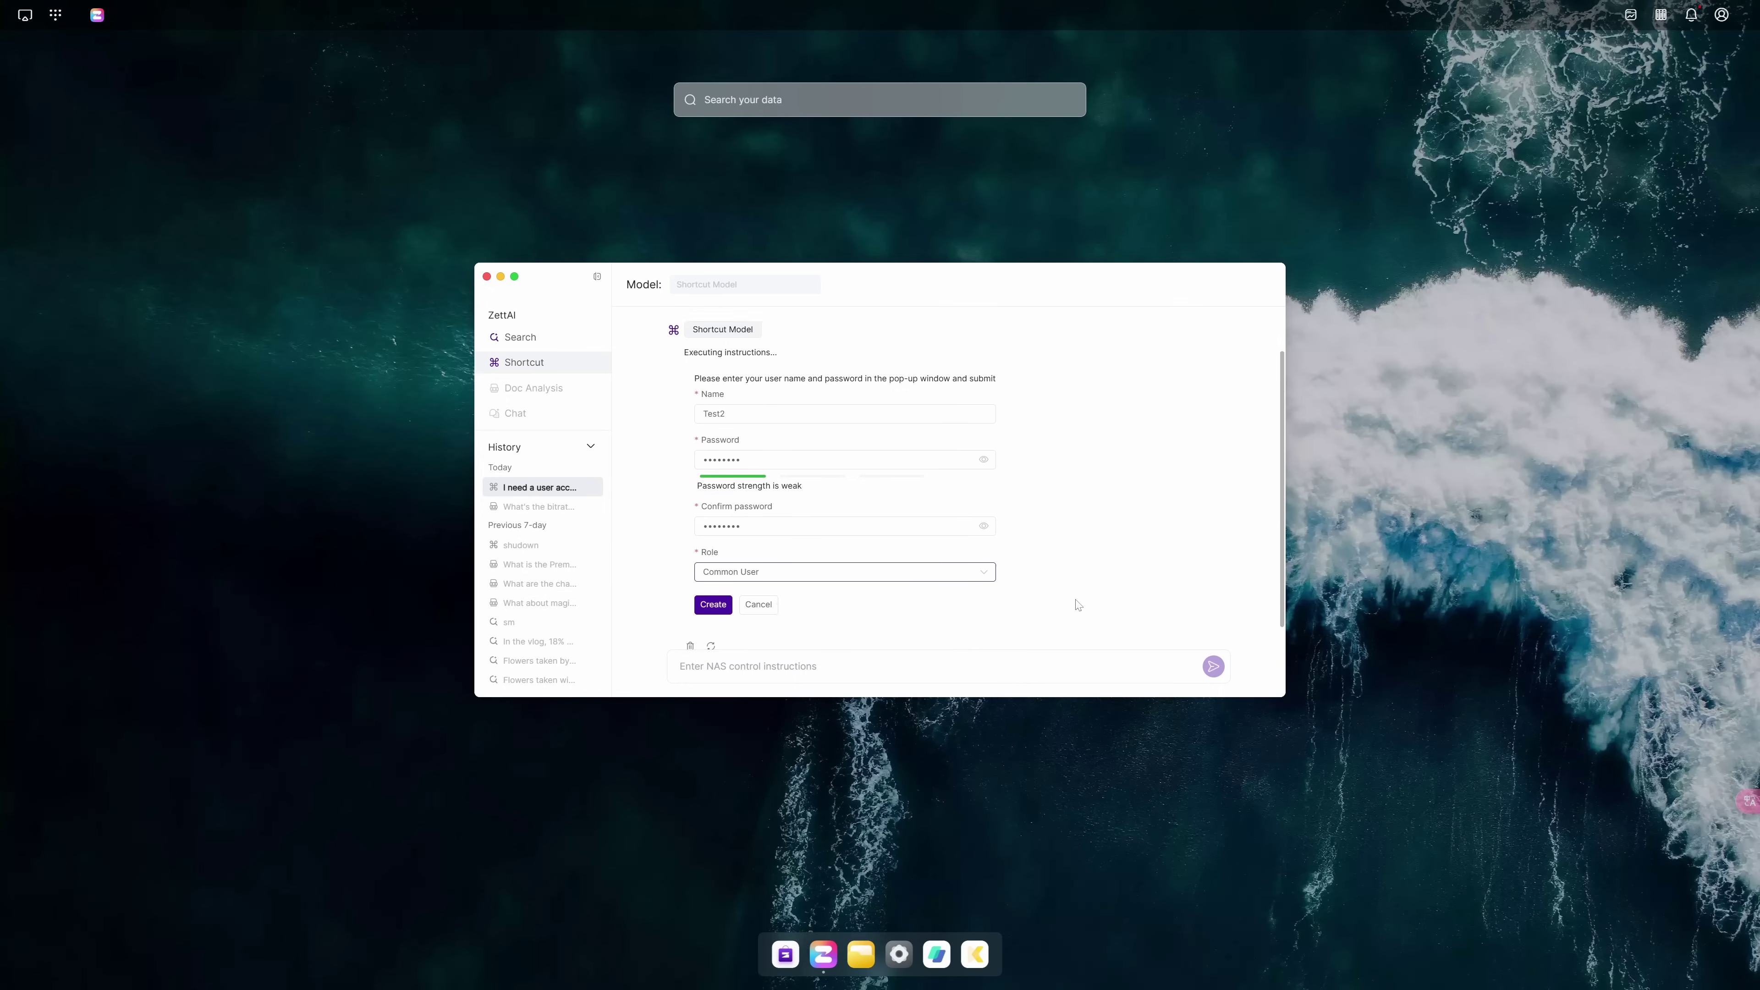
left_click(712, 587)
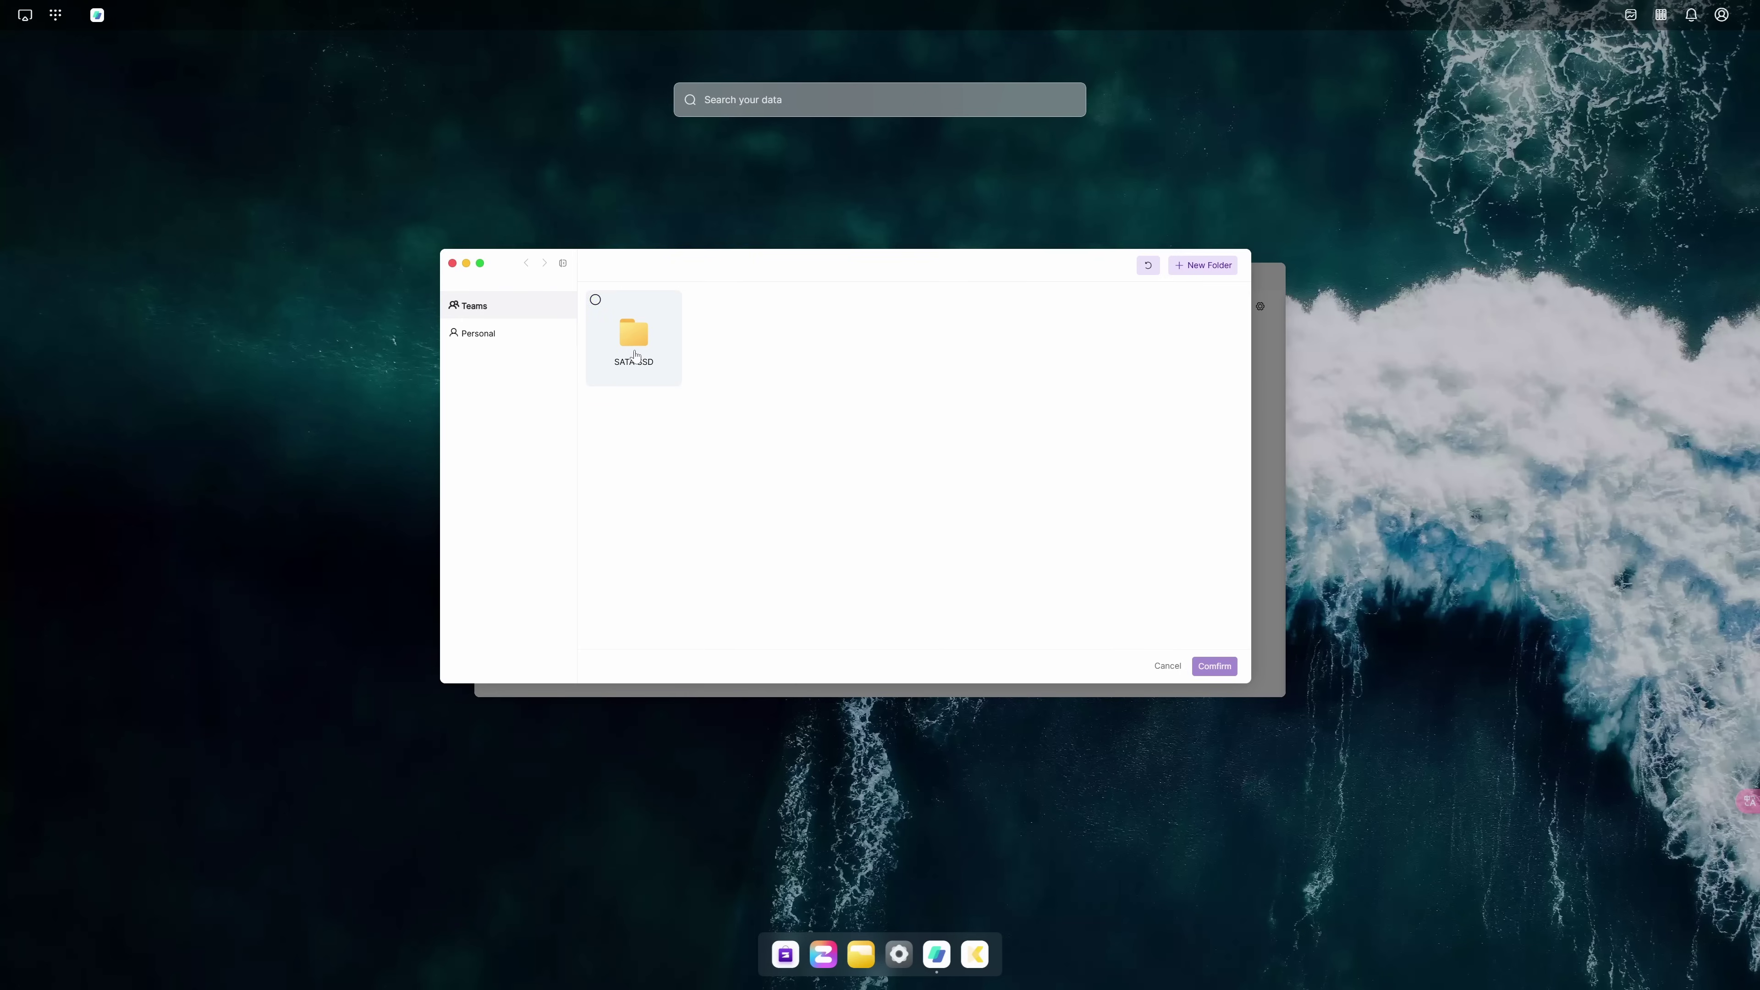
Pick Teams > SATA SSD > SD copy as the destination, which is refused as the same directory
double_click(632, 334)
double_click(1193, 580)
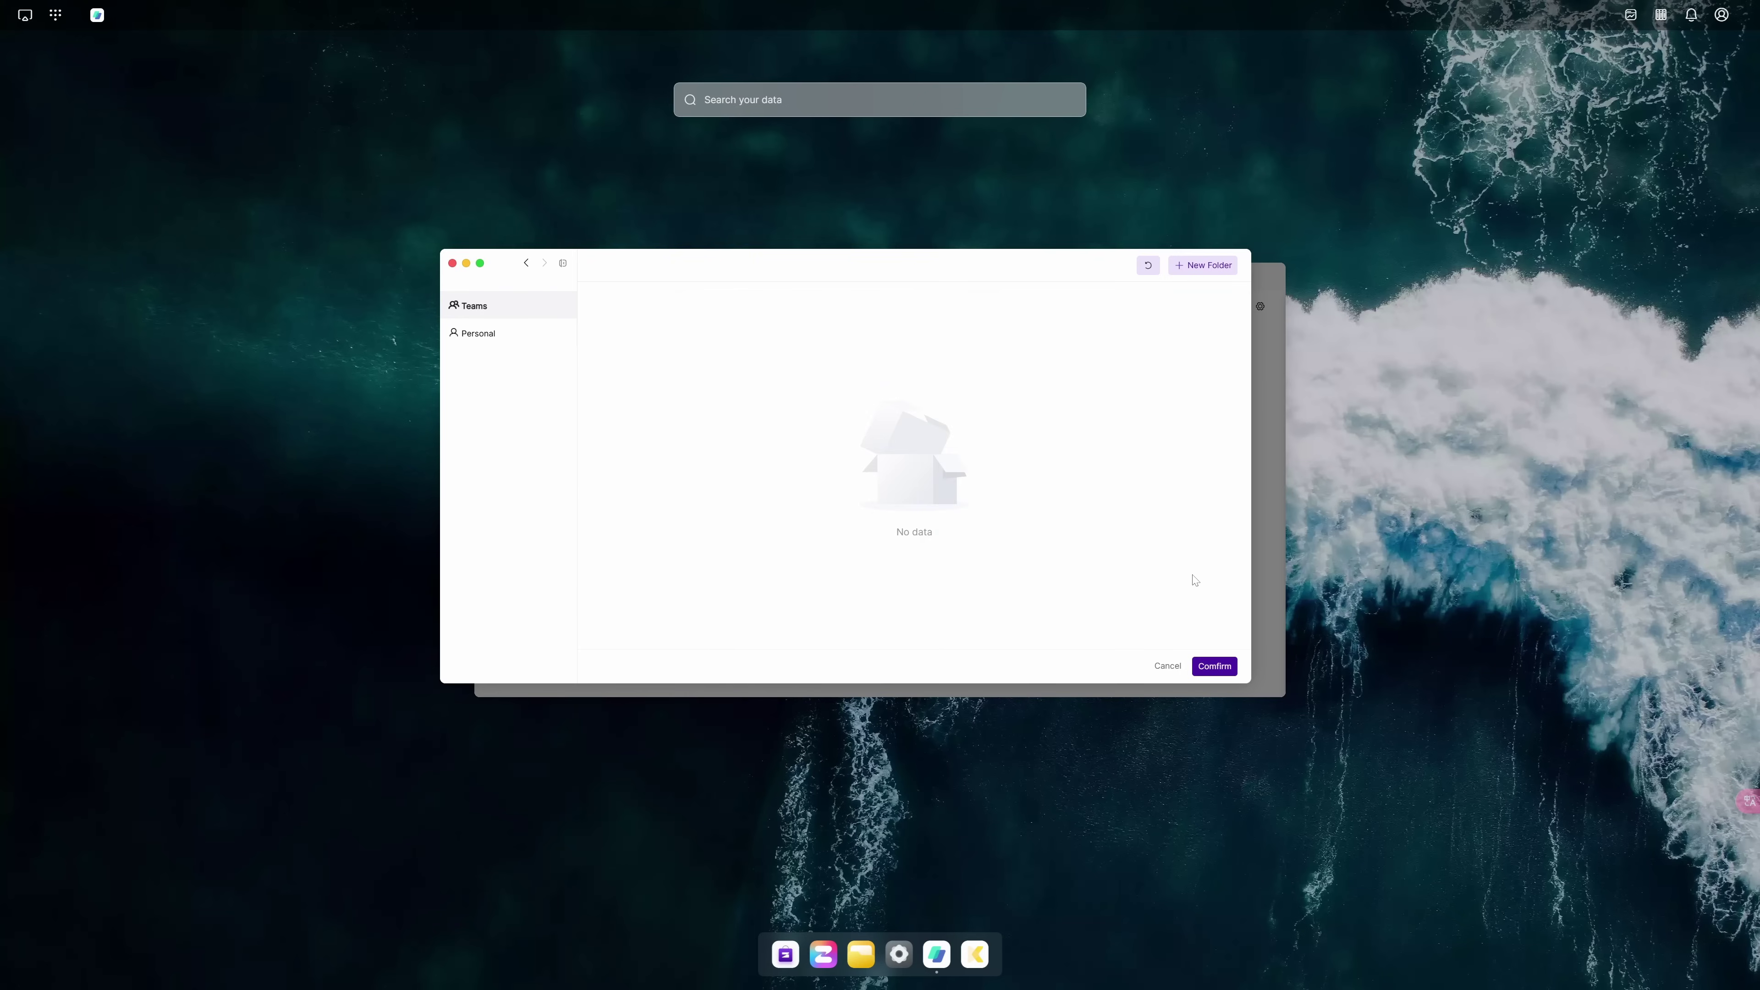
left_click(1214, 666)
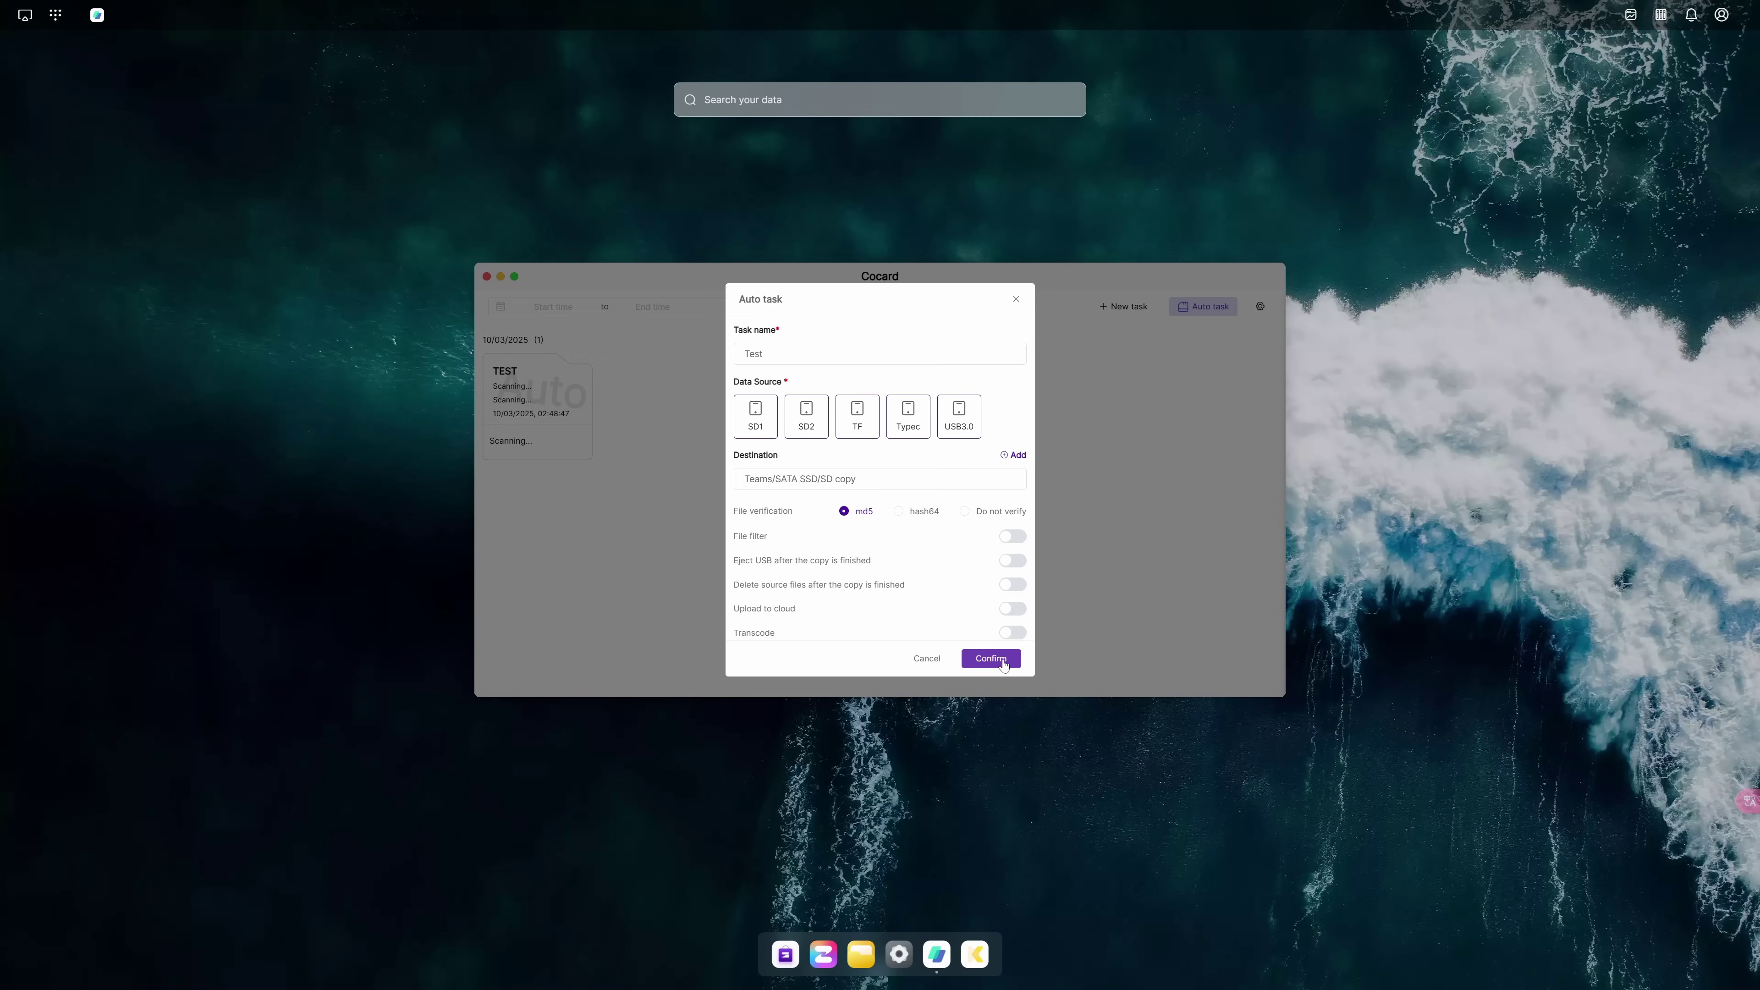
Turn on the auto task's file filter and review the Image and Video extension lists
left_click(1012, 536)
scroll(984, 555, "down", 2)
left_click(940, 516)
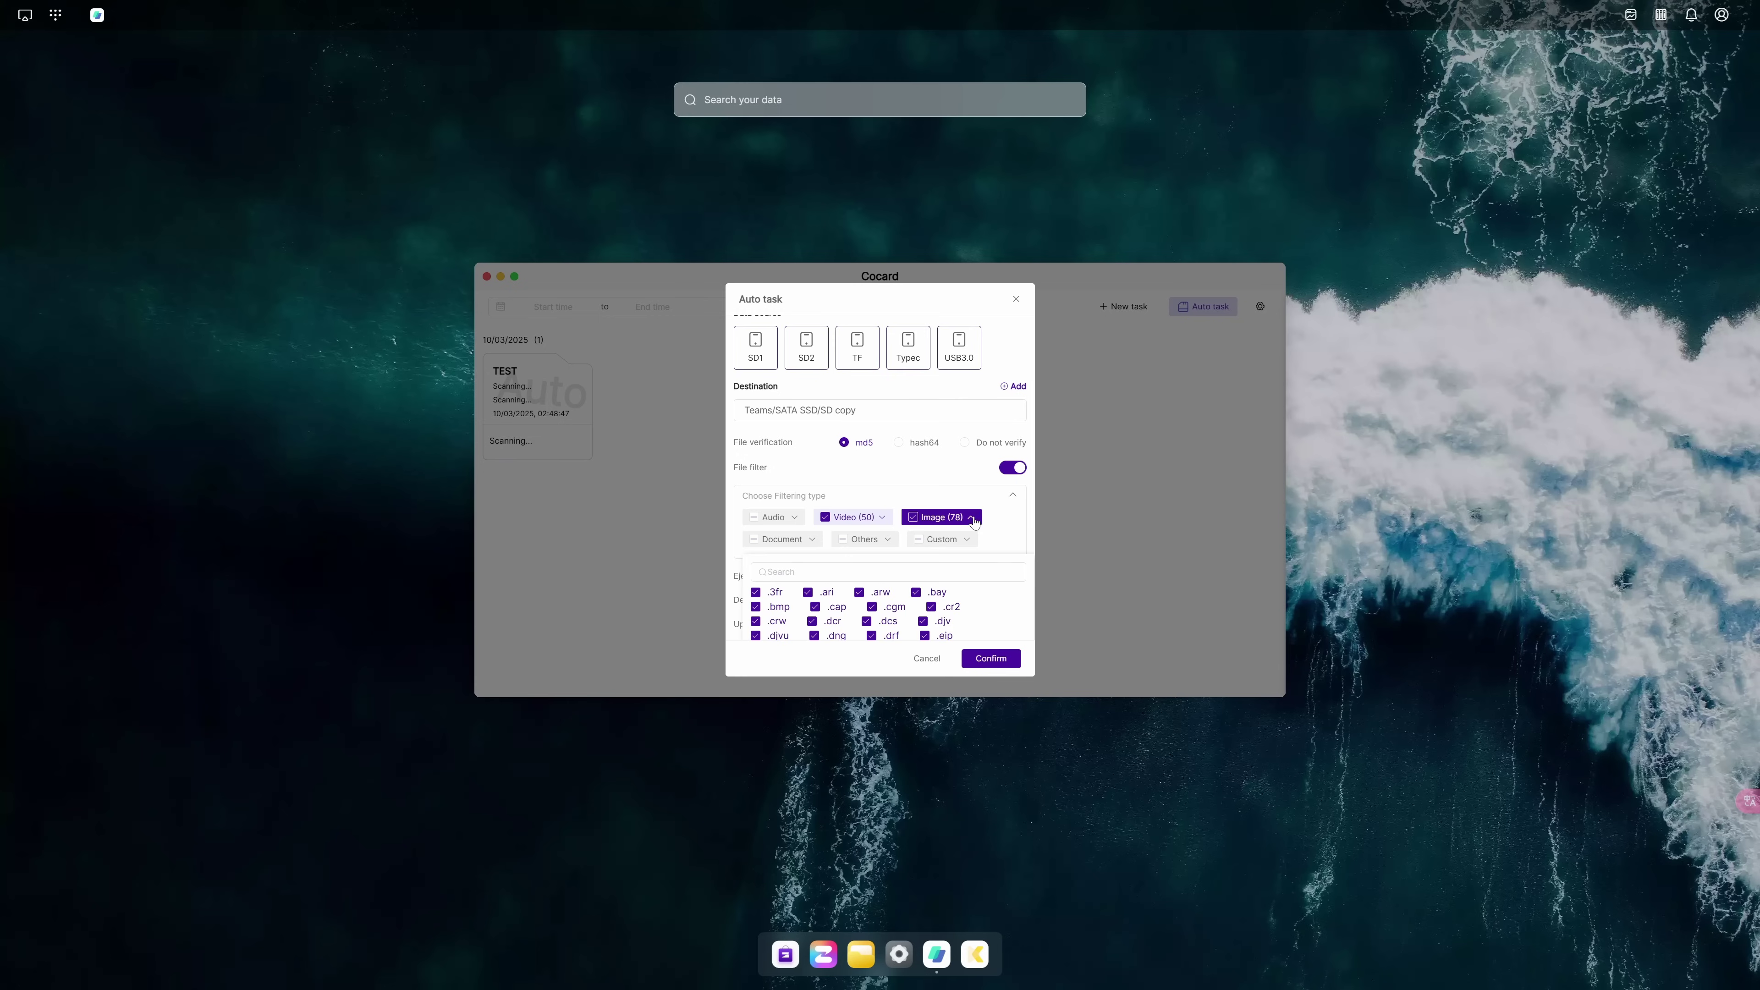
left_click(941, 517)
left_click(853, 516)
scroll(853, 516, "down", 1)
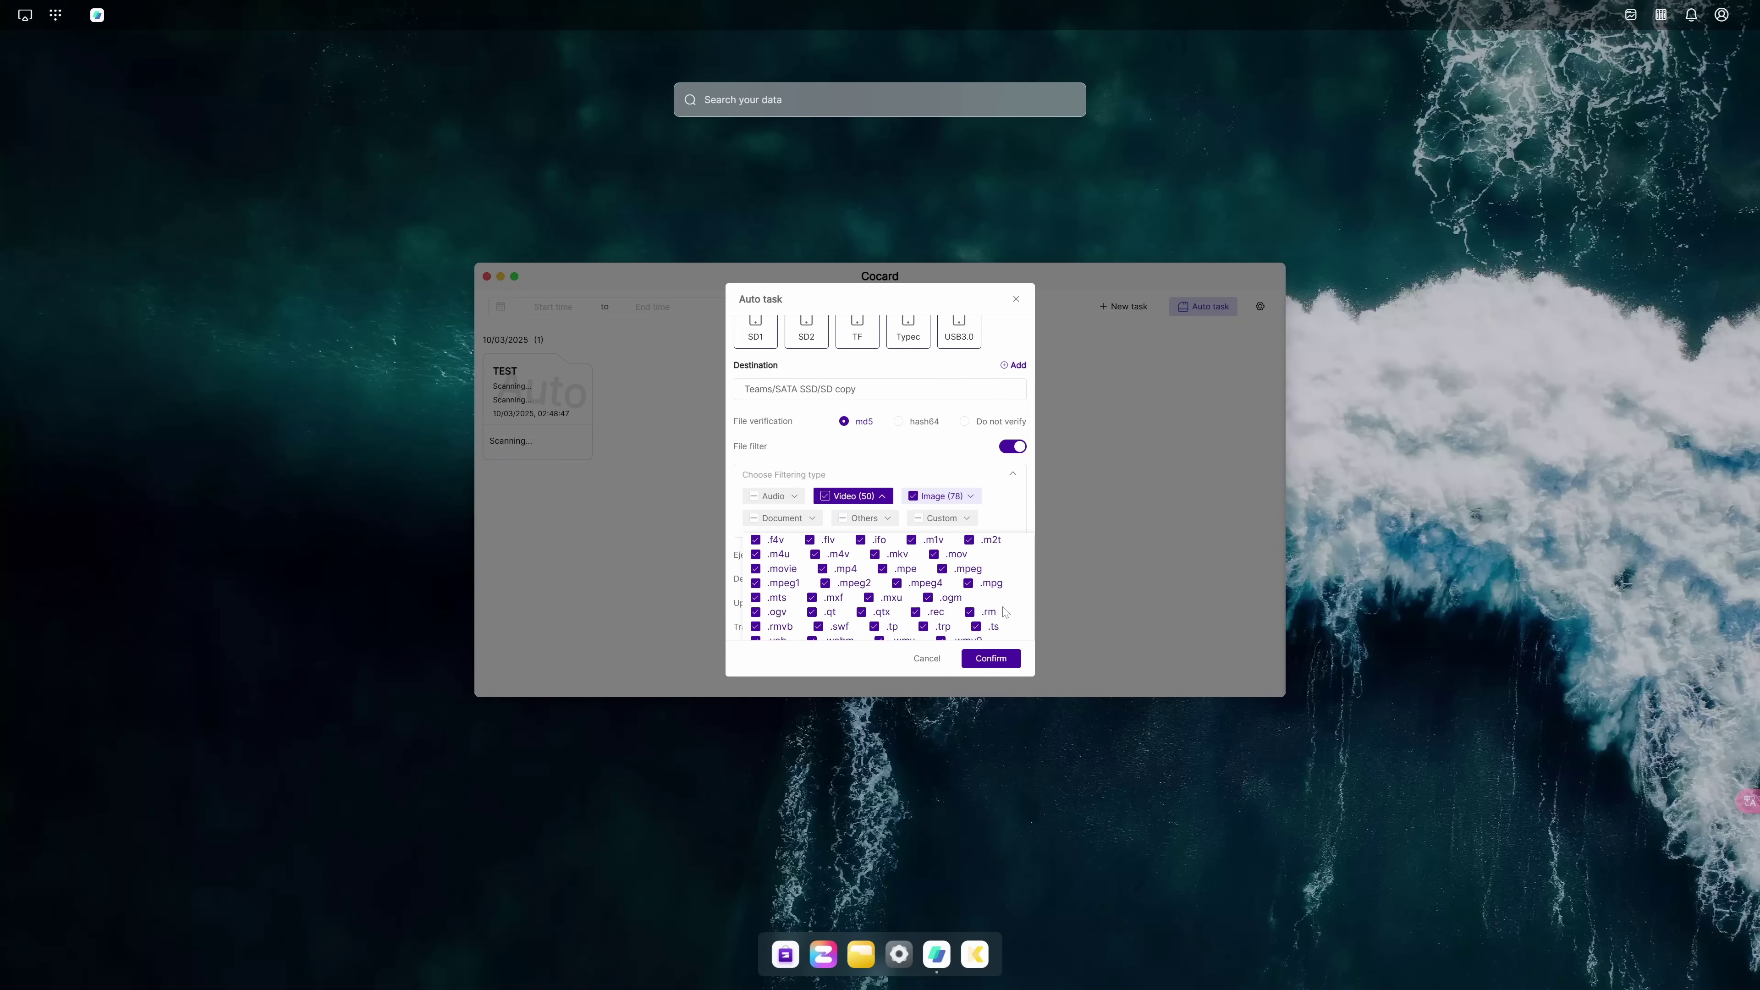
left_click(881, 465)
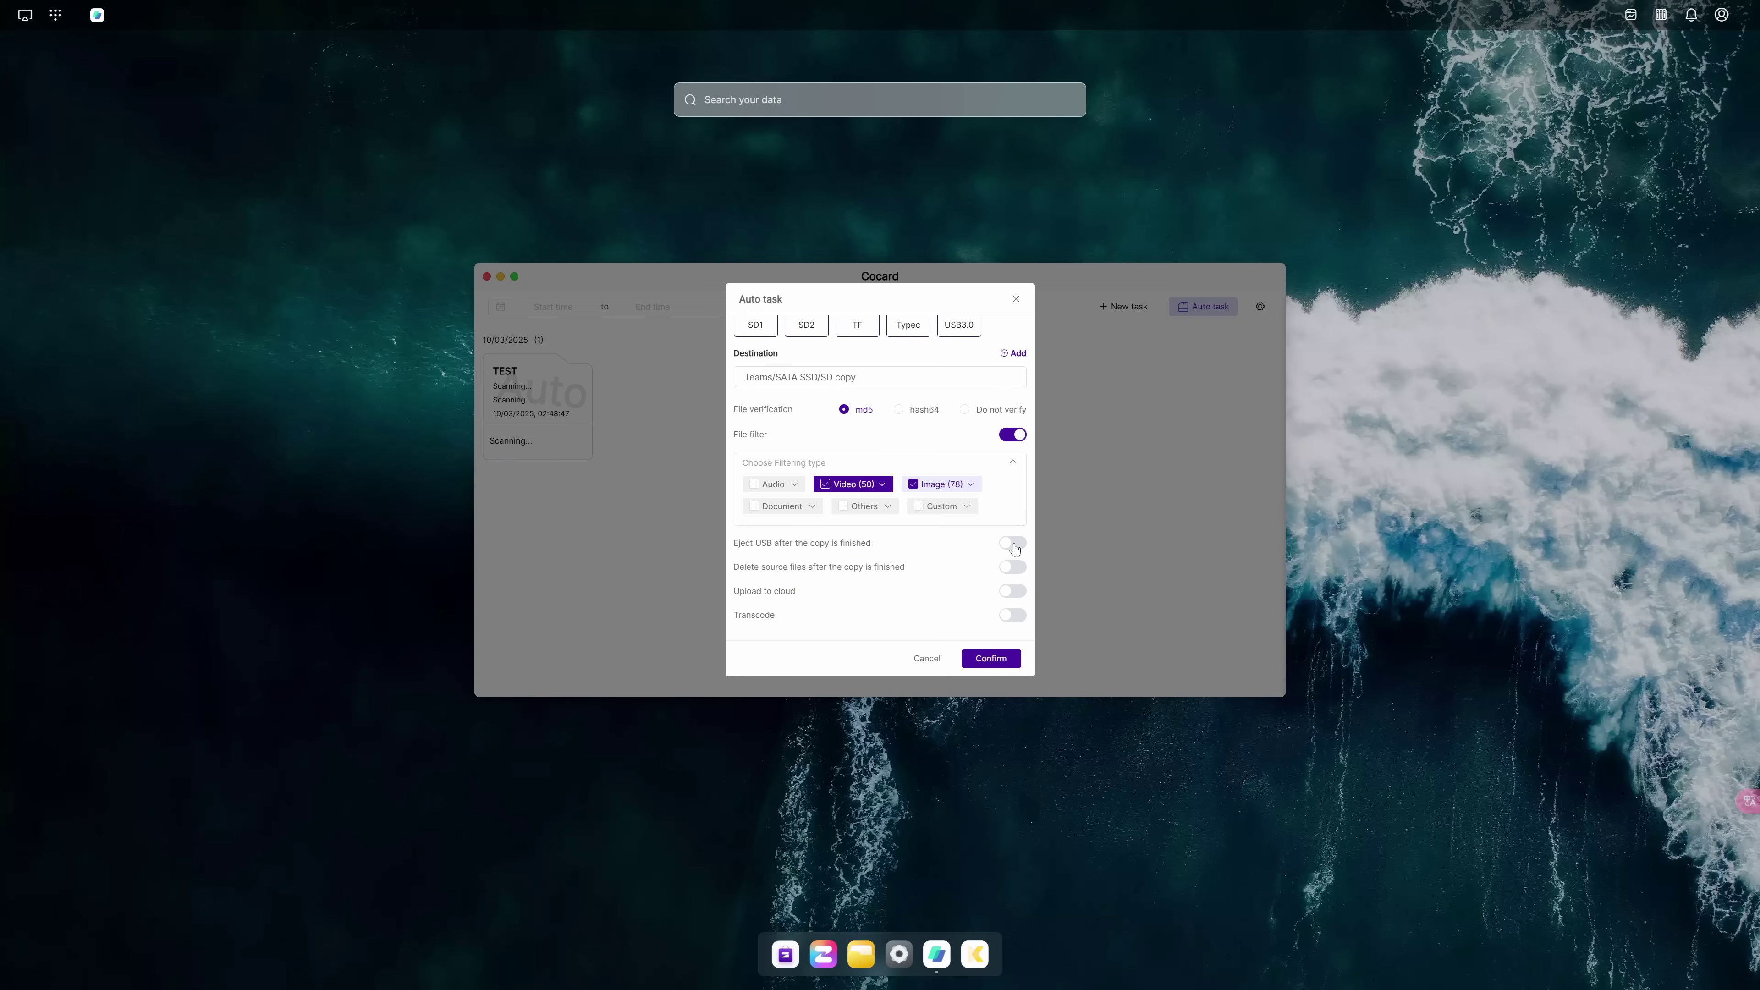
Check the cloud upload options and turn on transcoding with the For Preview 1080P H264 profile
left_click(1013, 591)
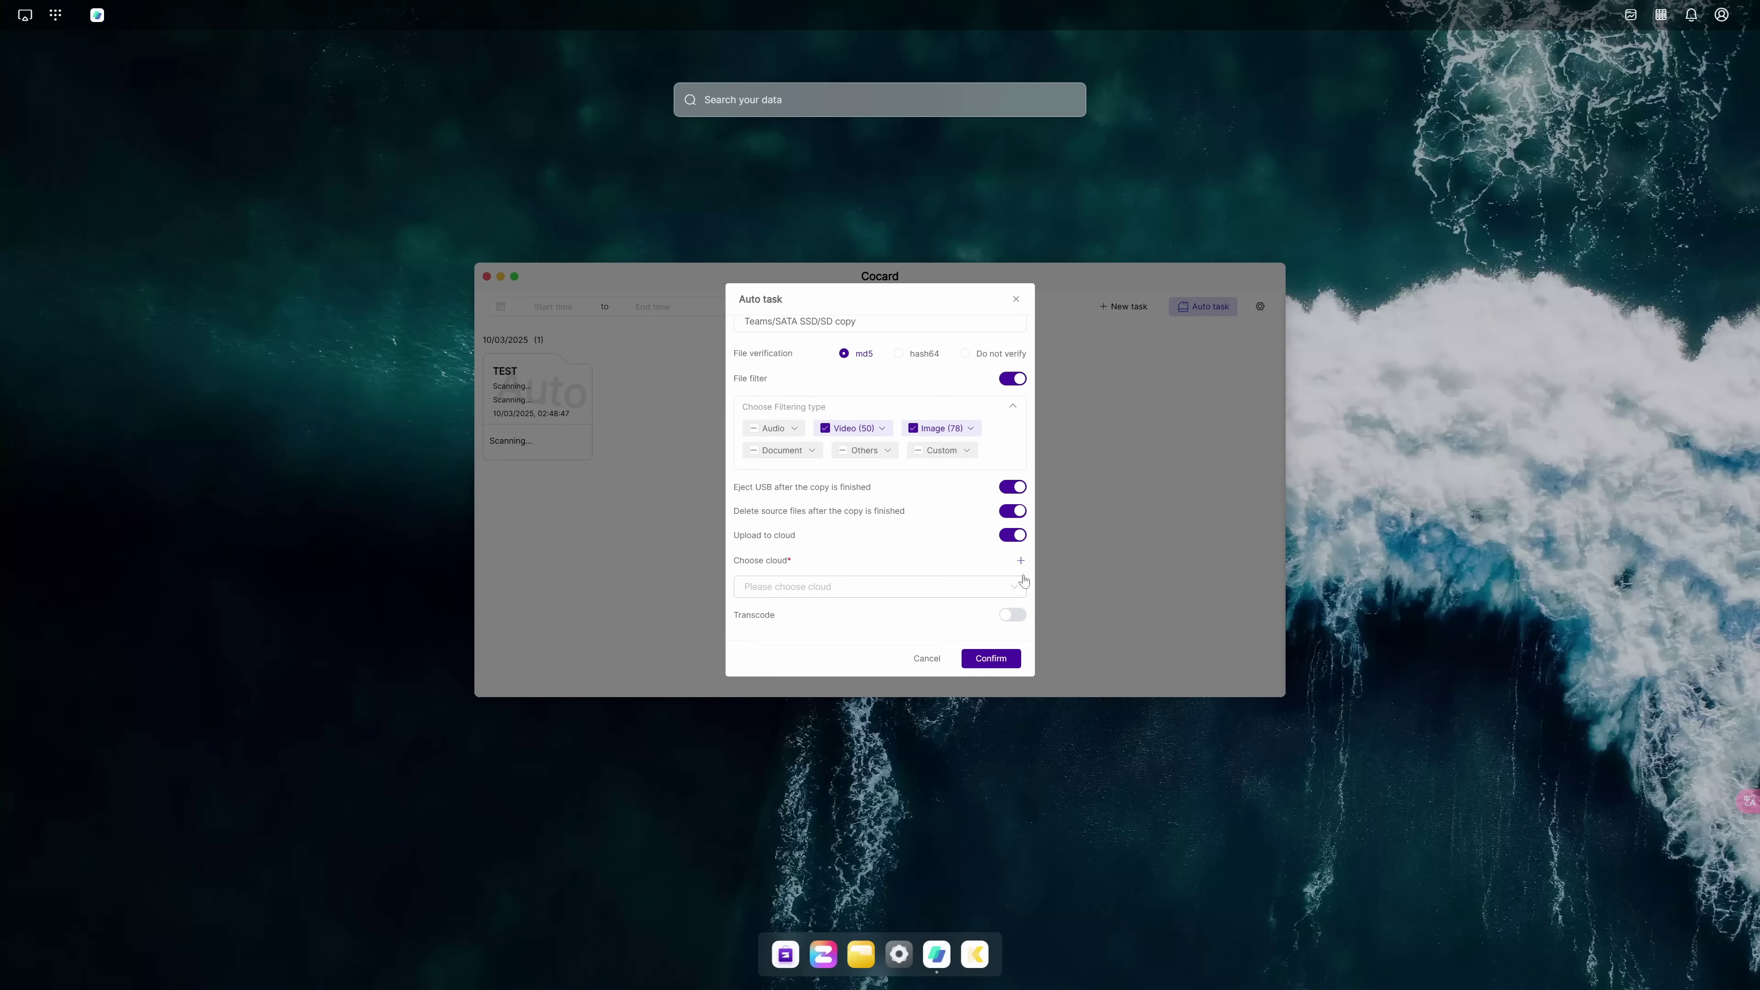
left_click(1020, 561)
left_click(1011, 615)
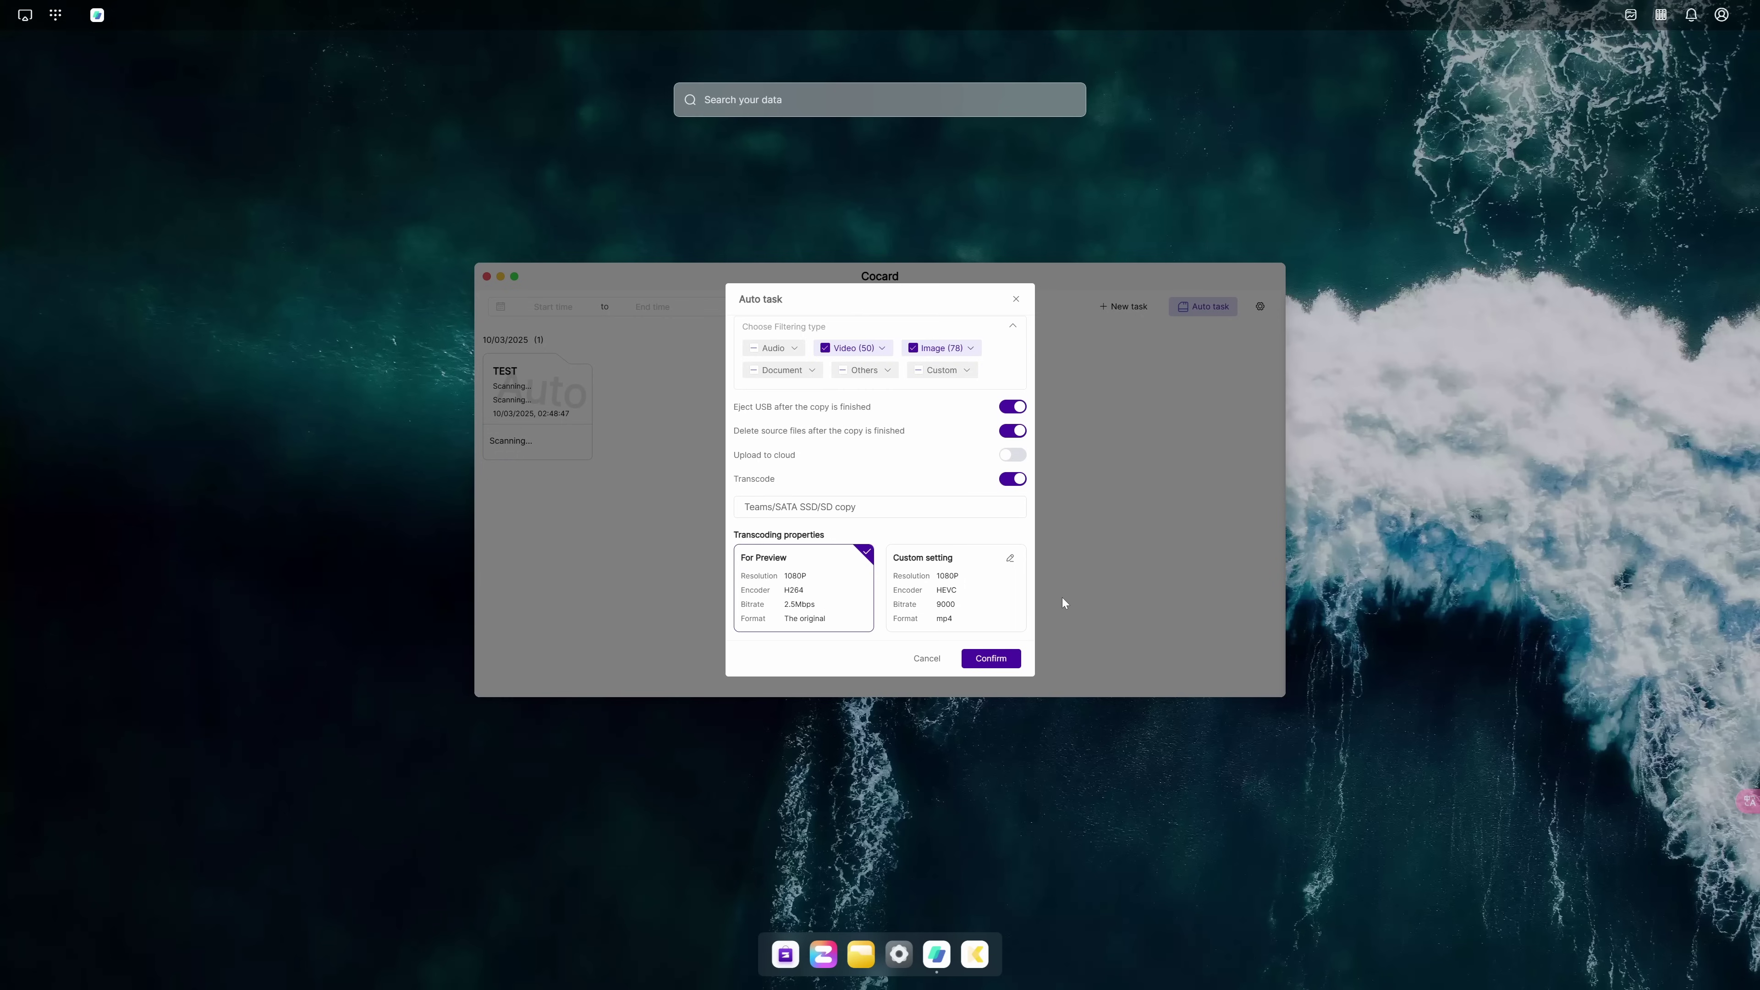
Save the auto-copy task, then open and play 2025_0120B_Honor Magic 7 Pro.mp4
left_click(989, 658)
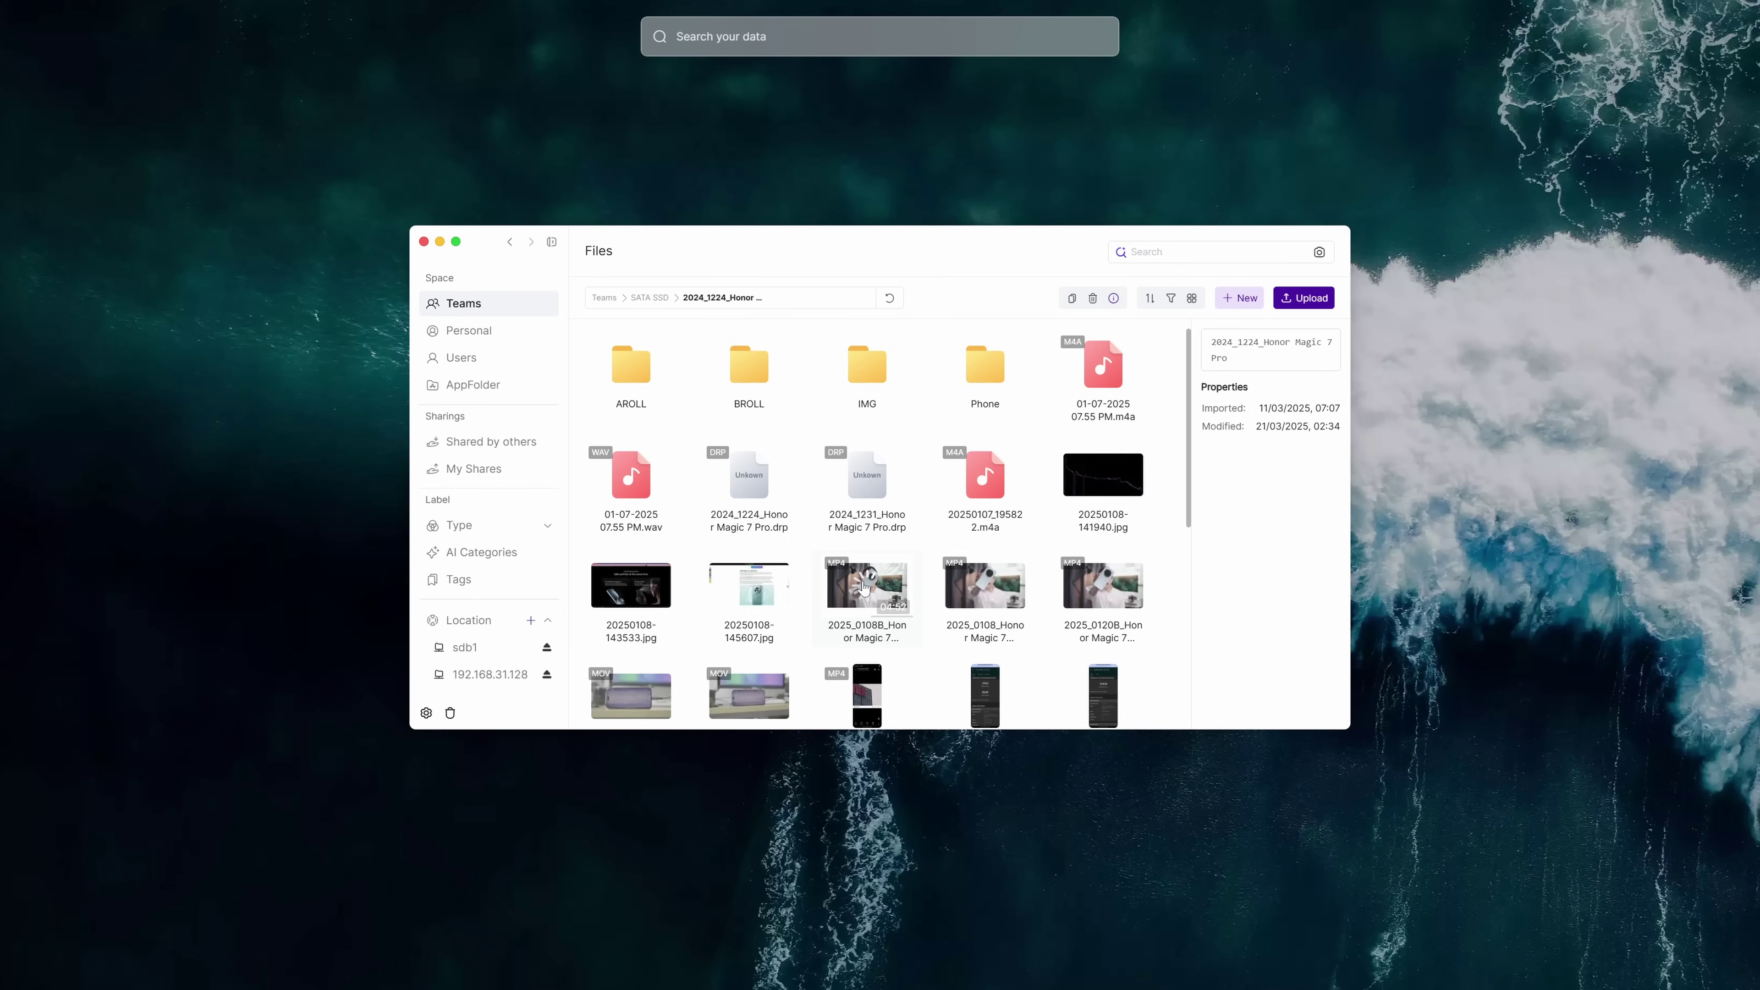
double_click(1104, 588)
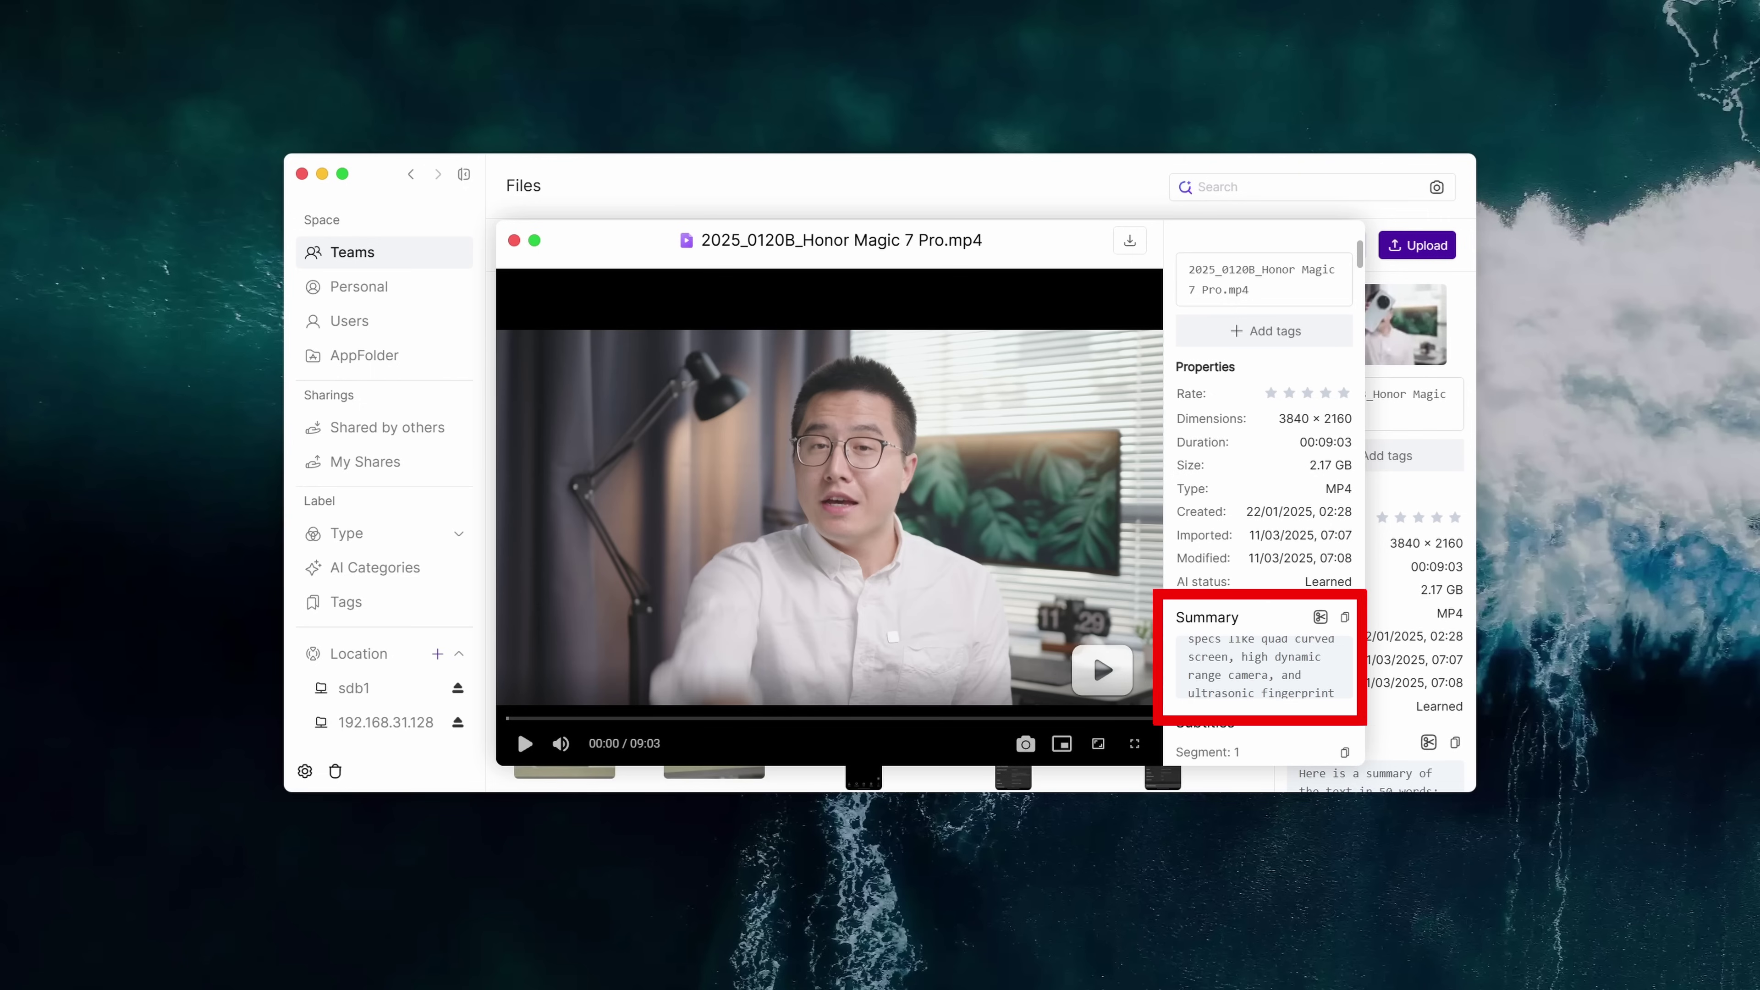
key("space")
Scroll through the AI subtitles, export them as srt, and close the editing popup
scroll(1264, 485, "down", 5)
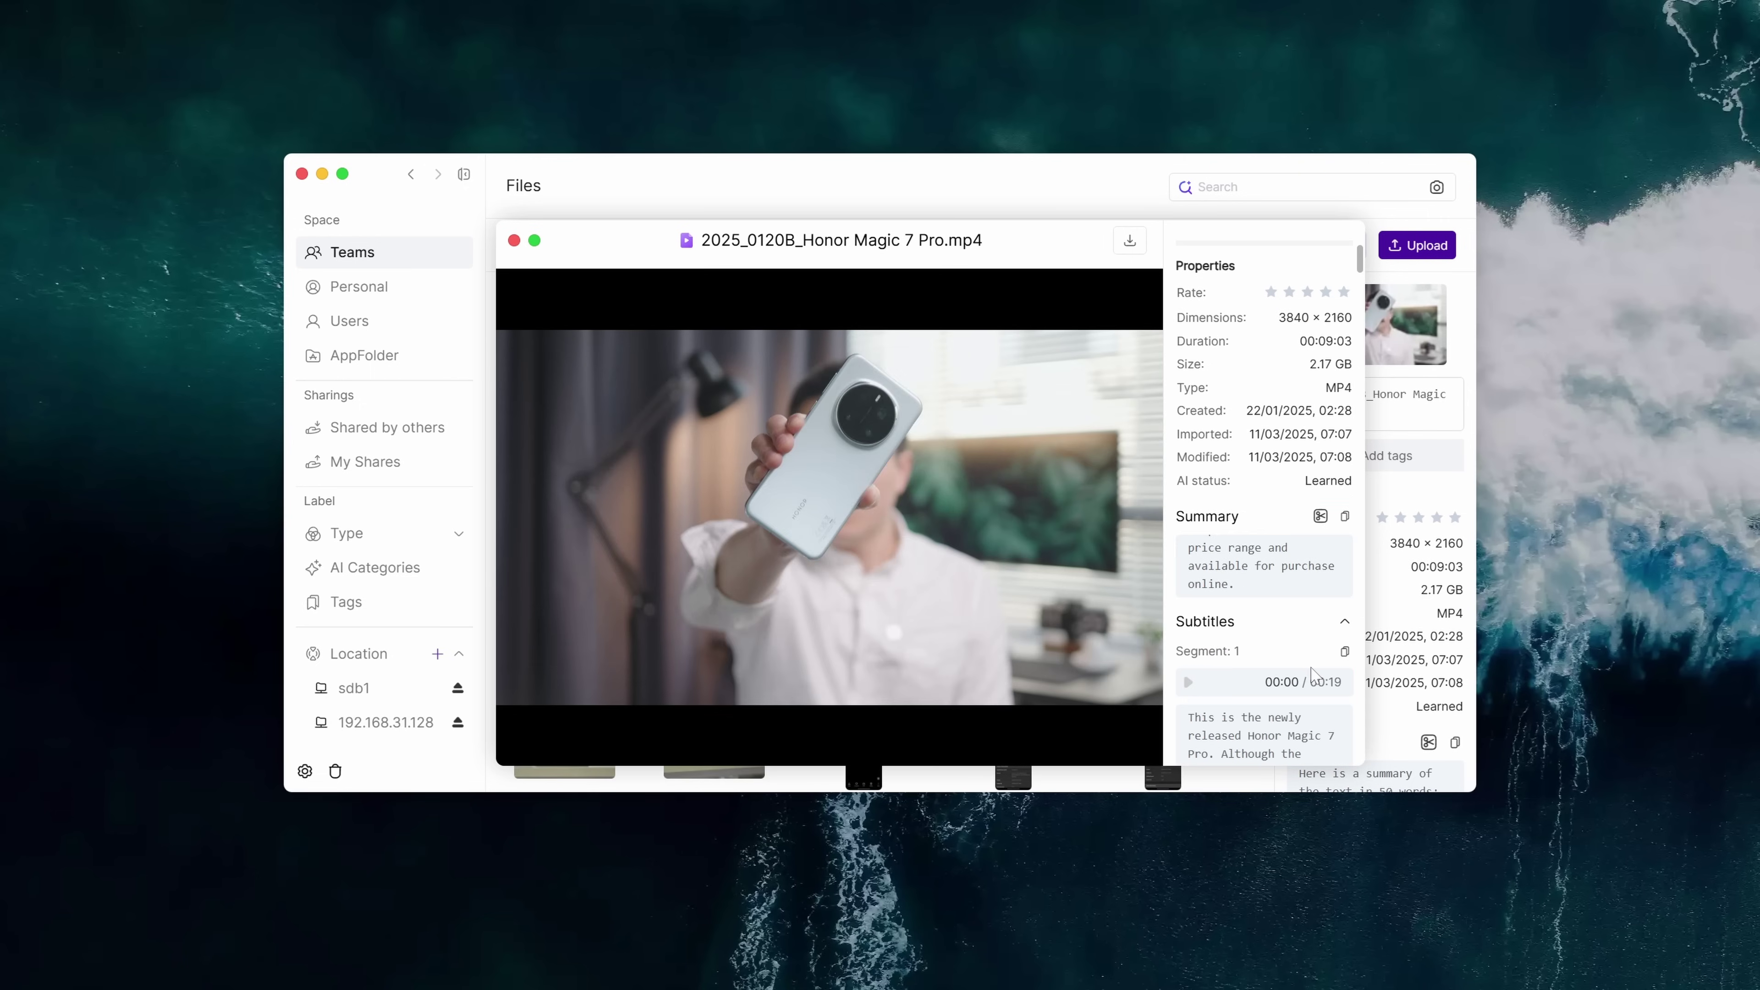
scroll(1264, 520, "down", 10)
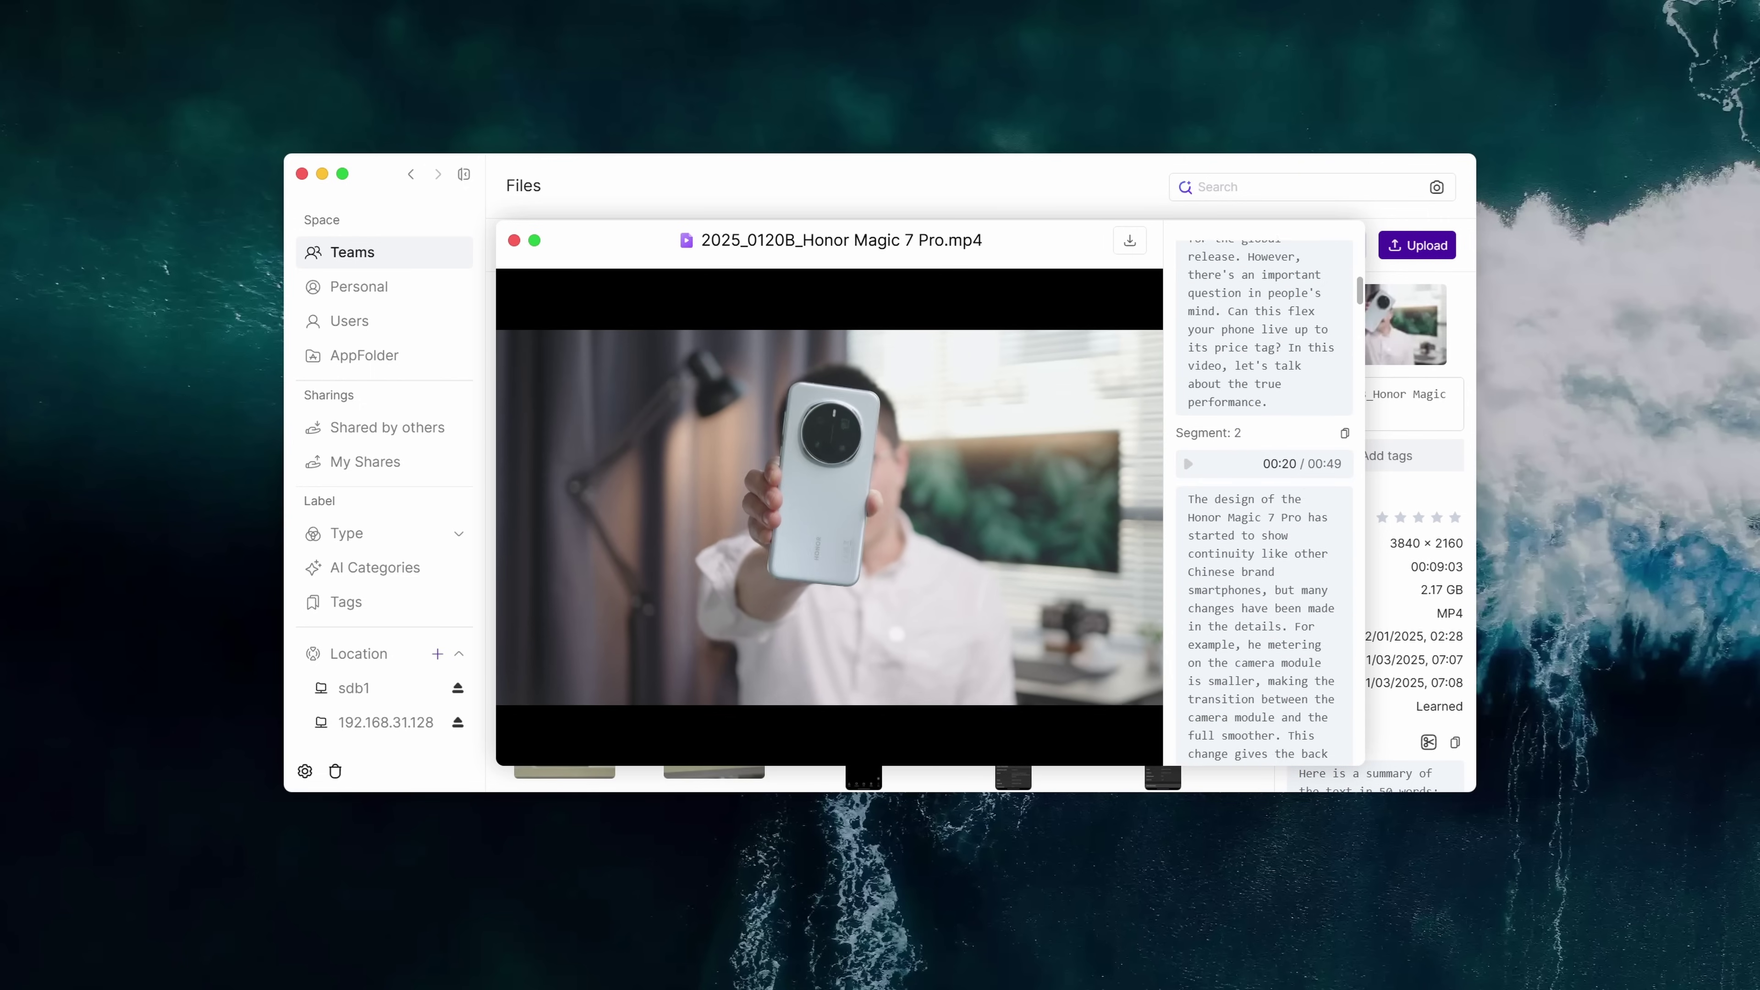
scroll(1264, 499, "down", 10)
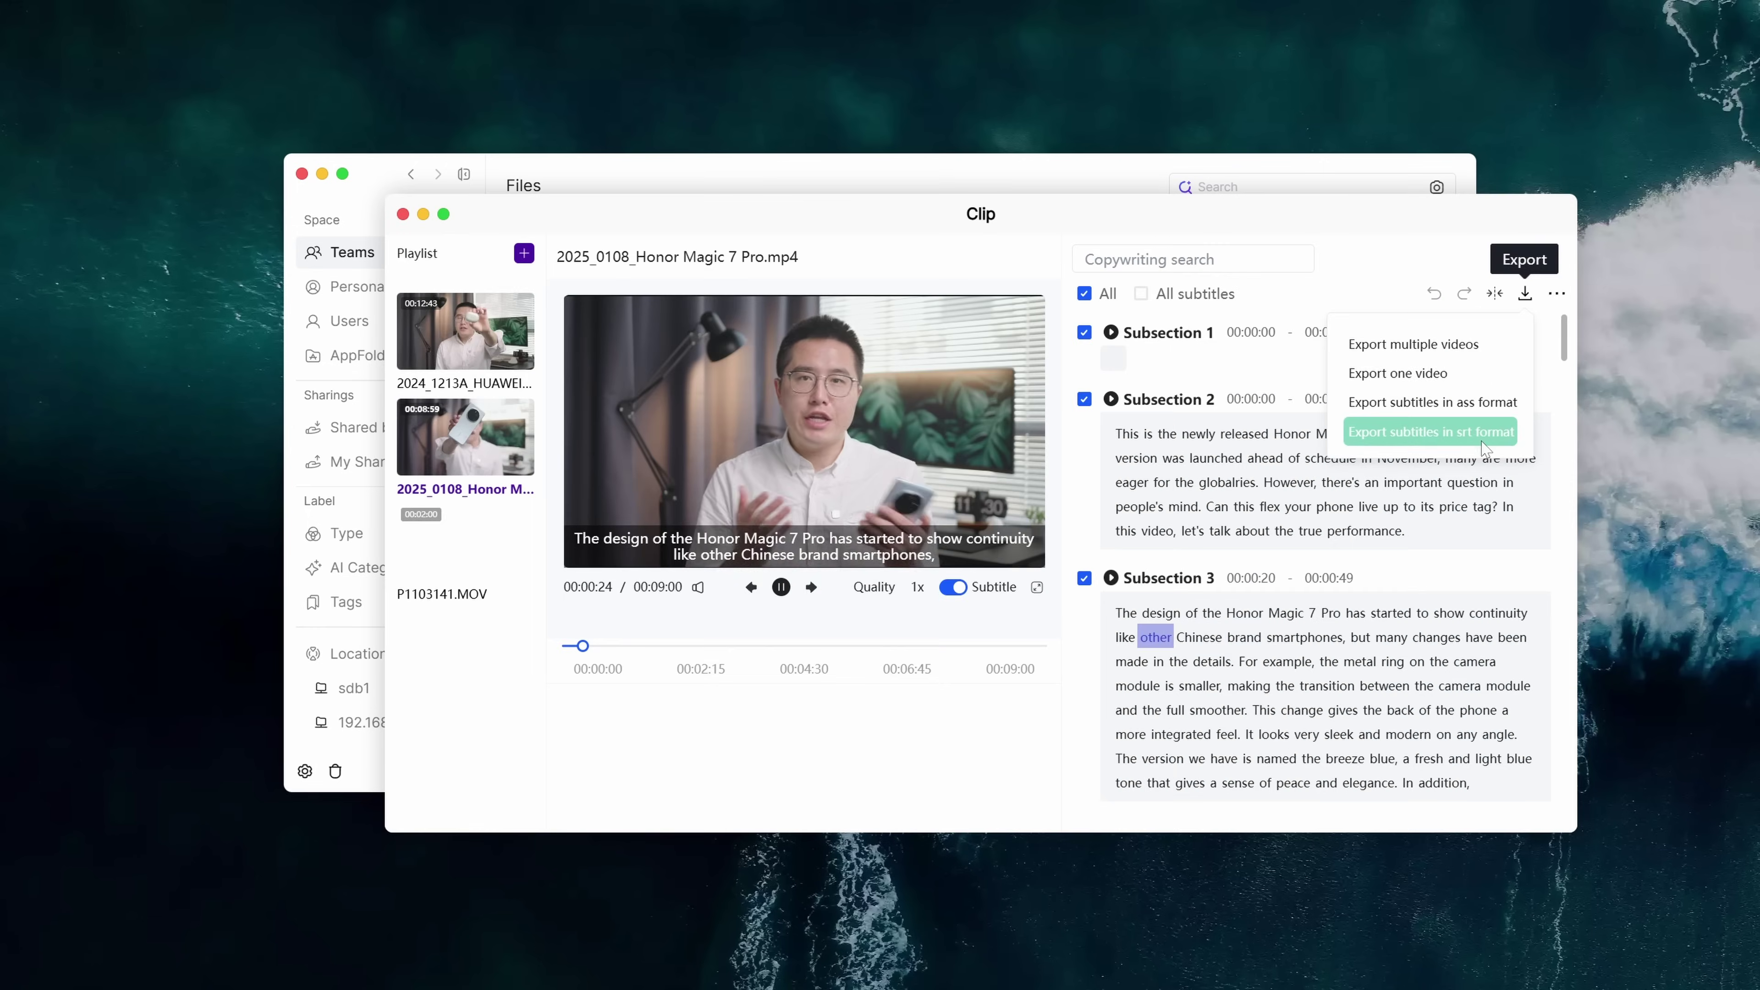
left_click(1462, 433)
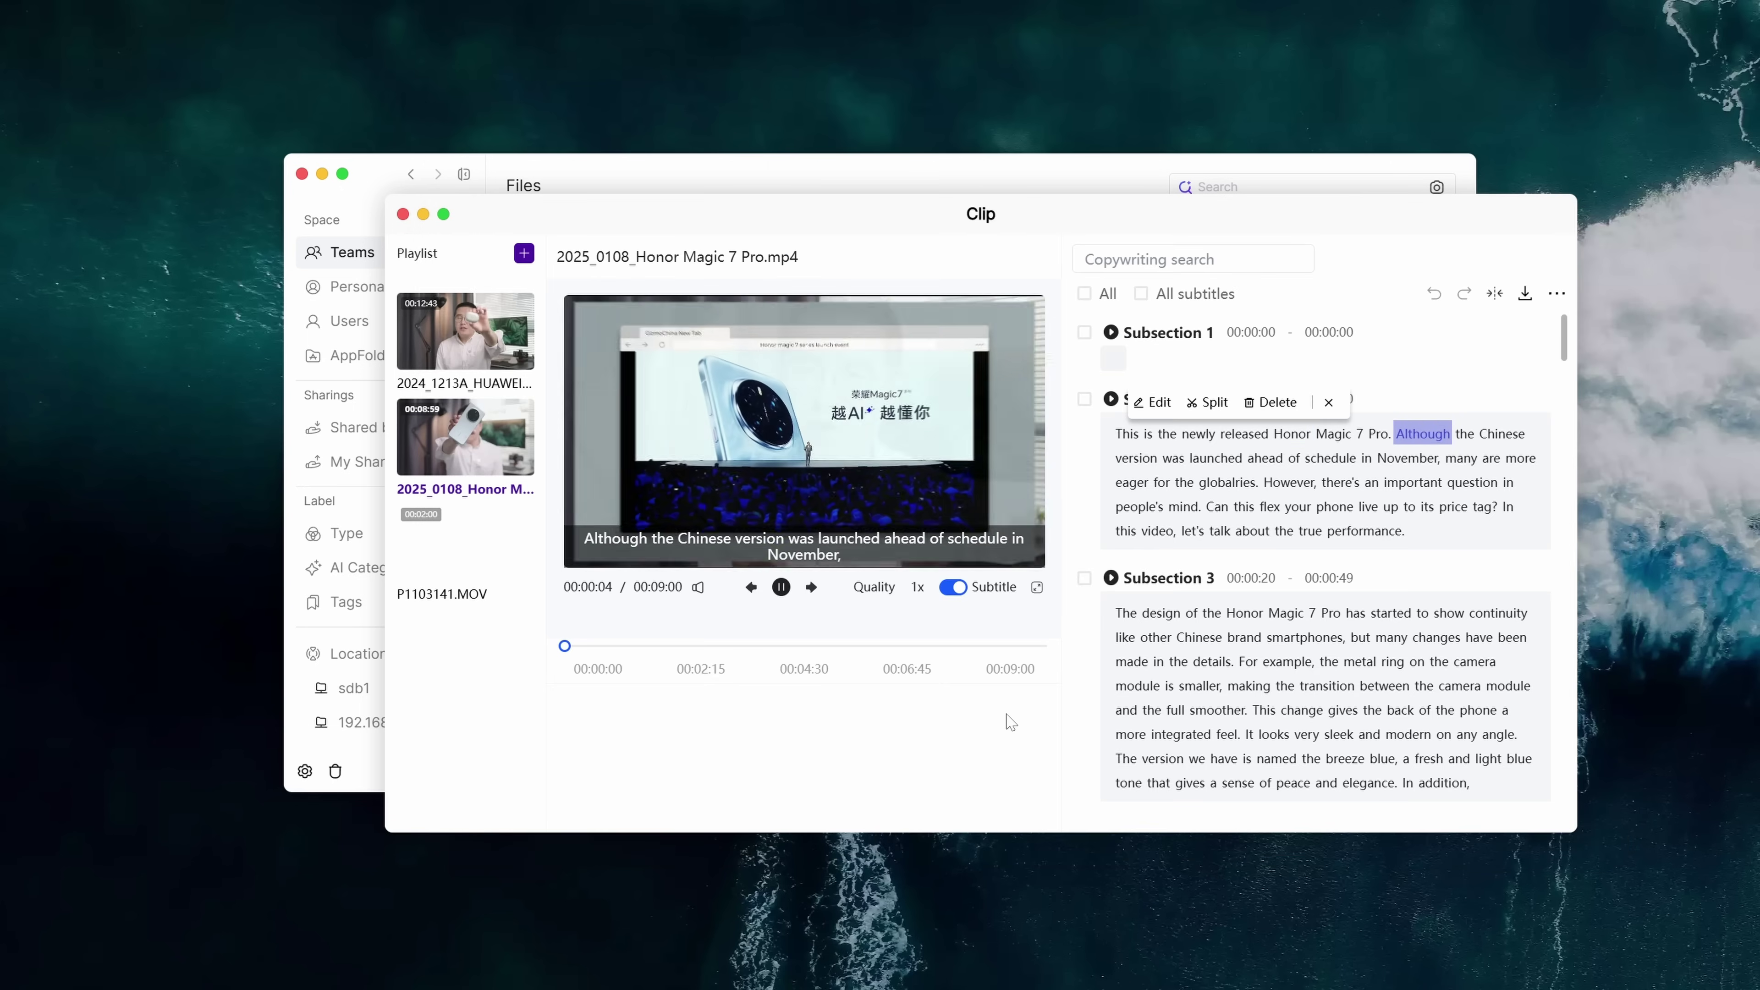
left_click(1328, 403)
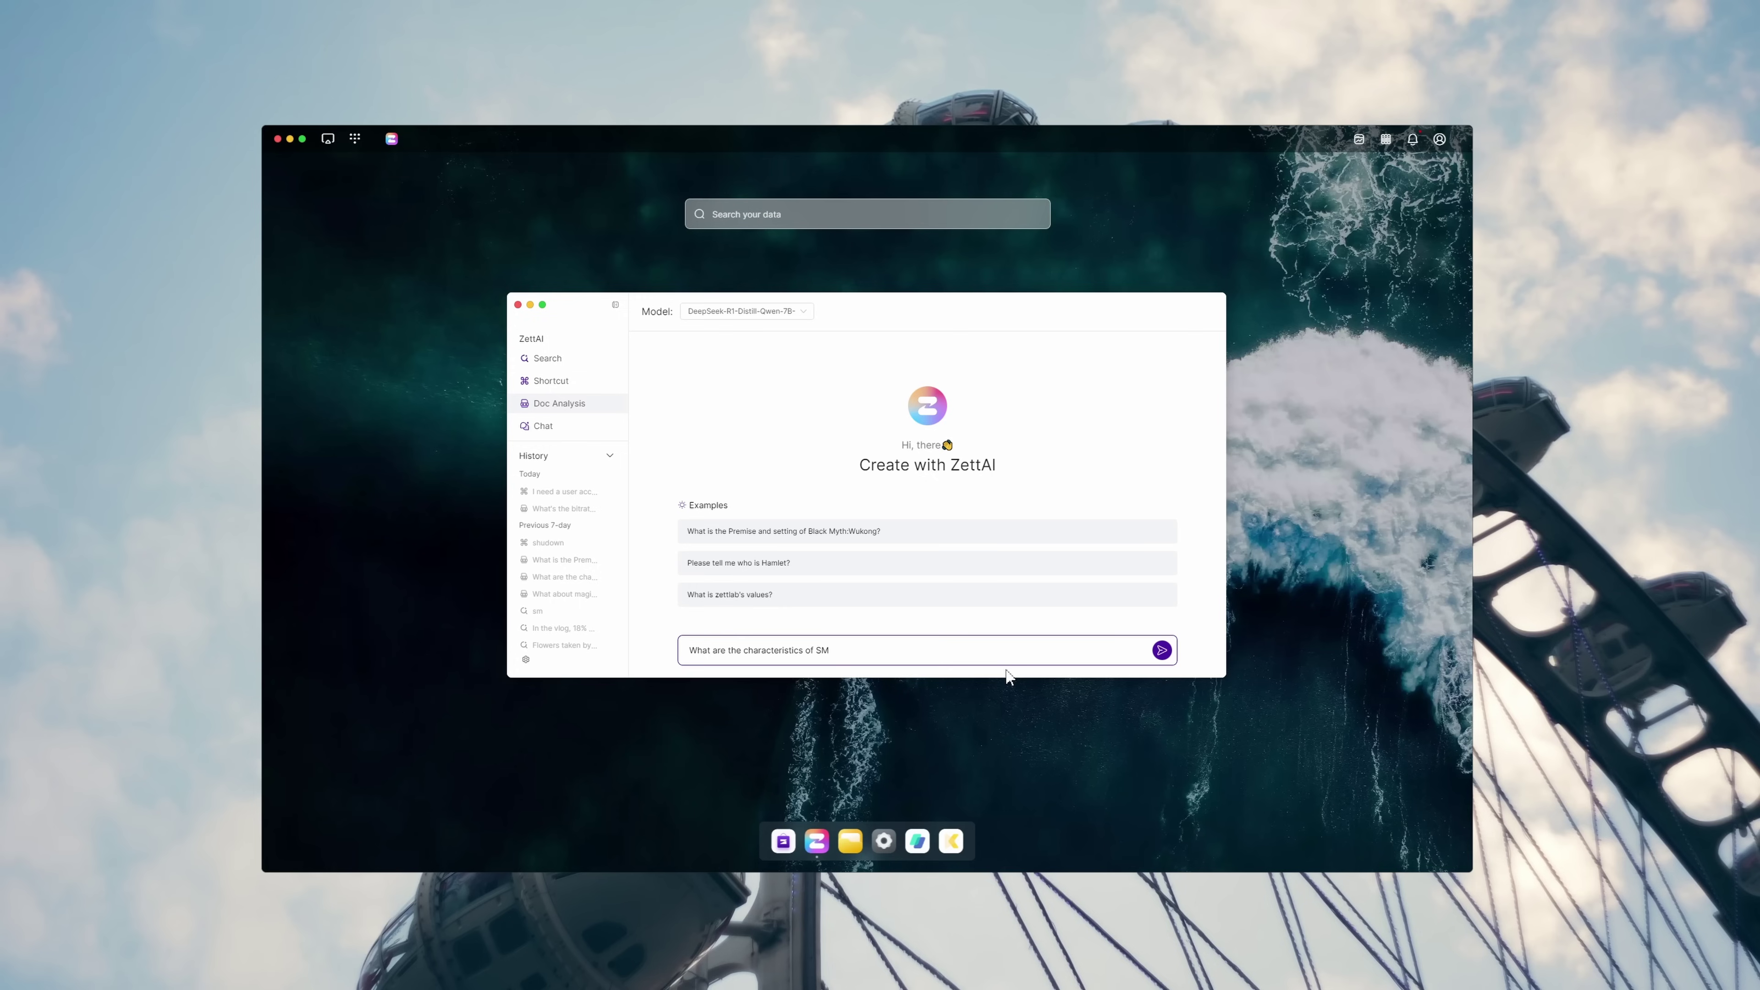
Ask ZettAI Doc Analysis what the characteristics of SM2320 are
key("Return")
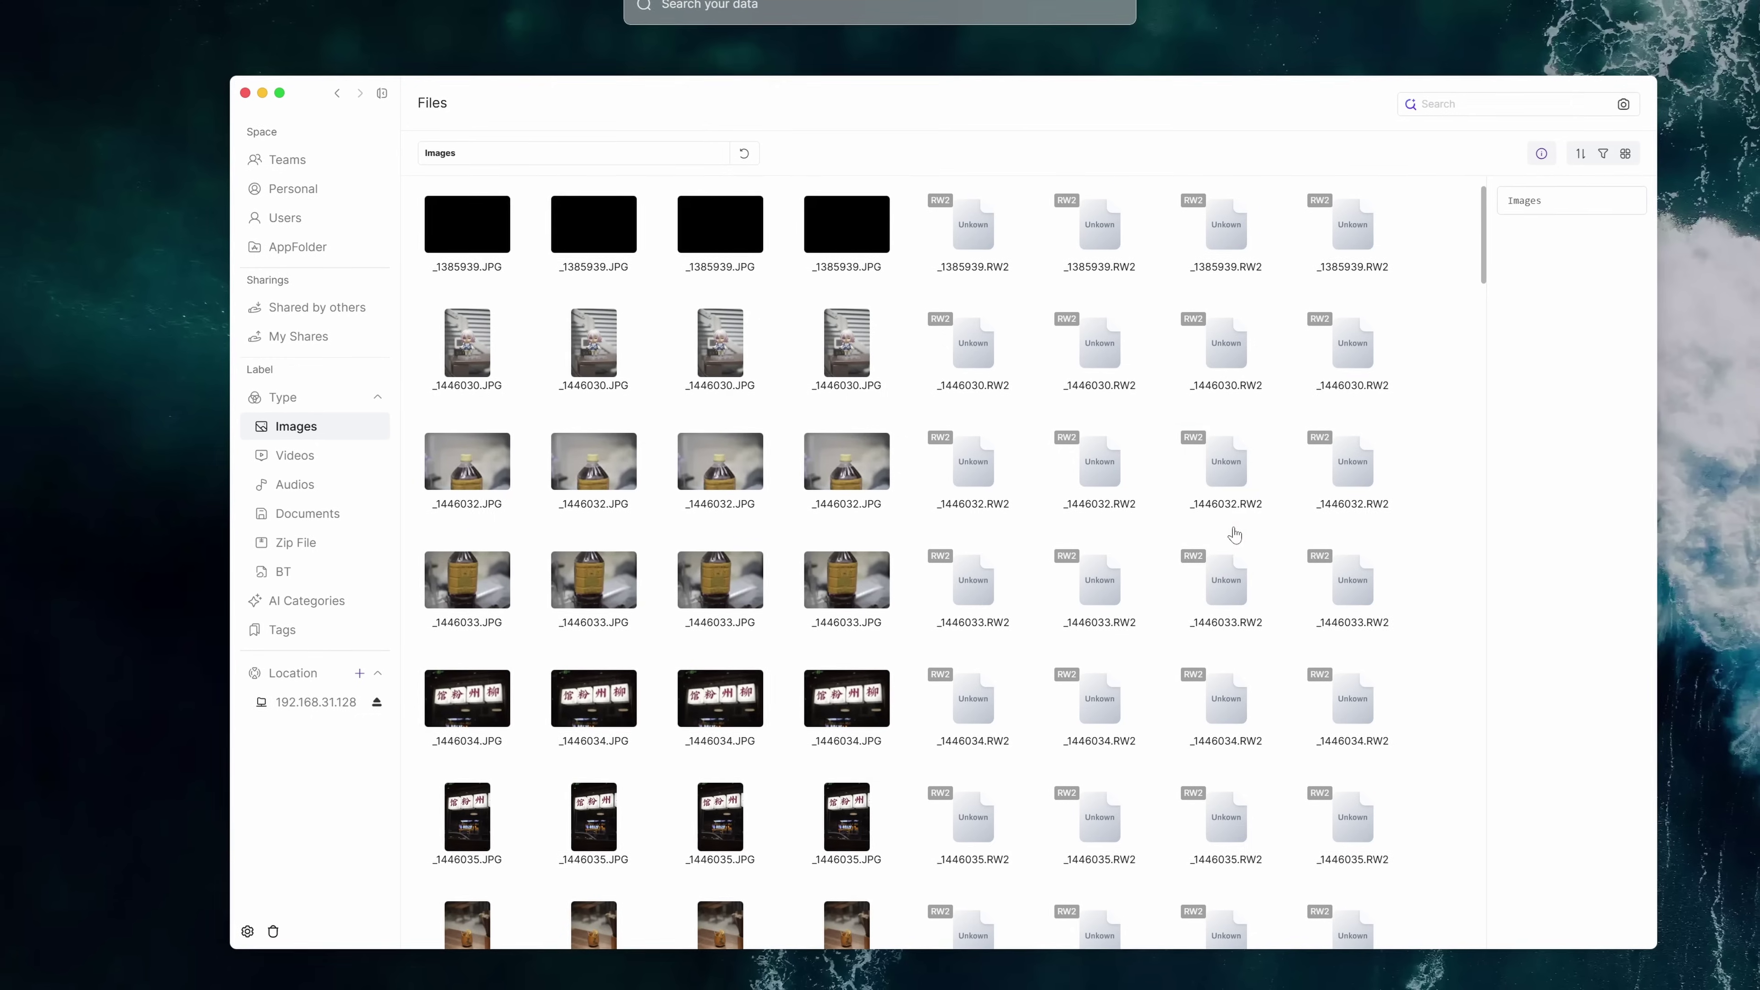
Find P1101297_S000.MOV, create an external share link for it, and start downloading the clip
scroll(1237, 511, "down", 10)
scroll(1237, 511, "down", 15)
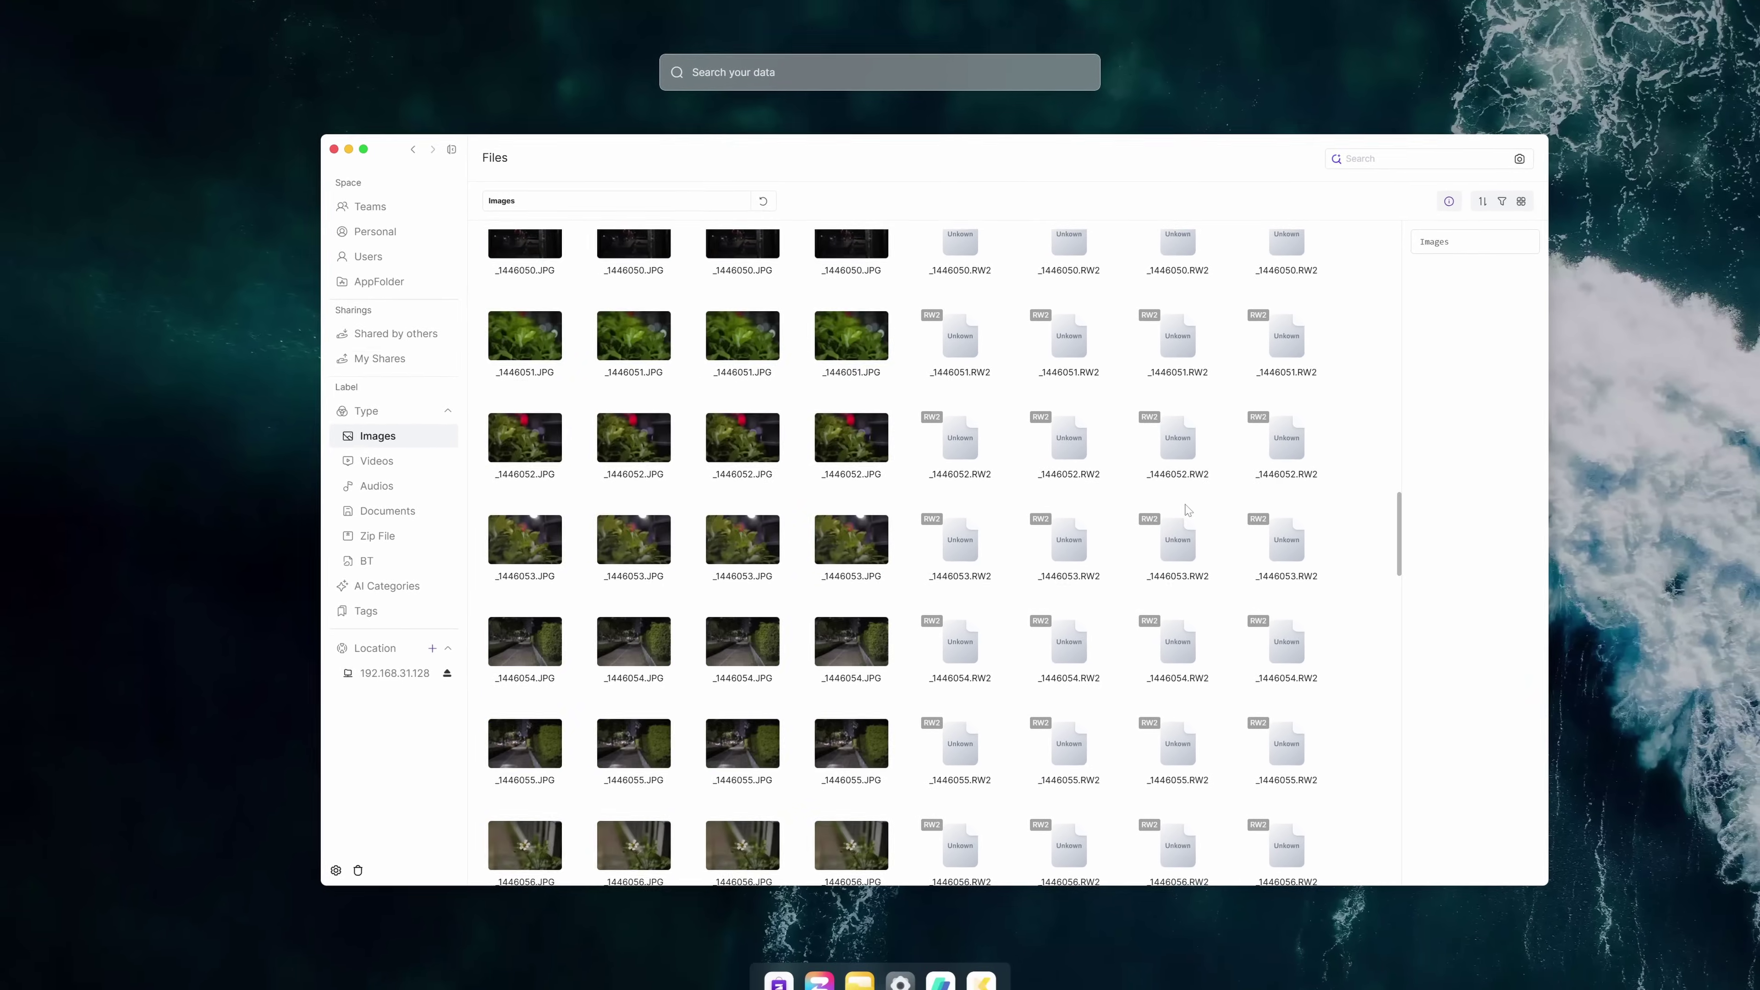
scroll(1188, 510, "down", 15)
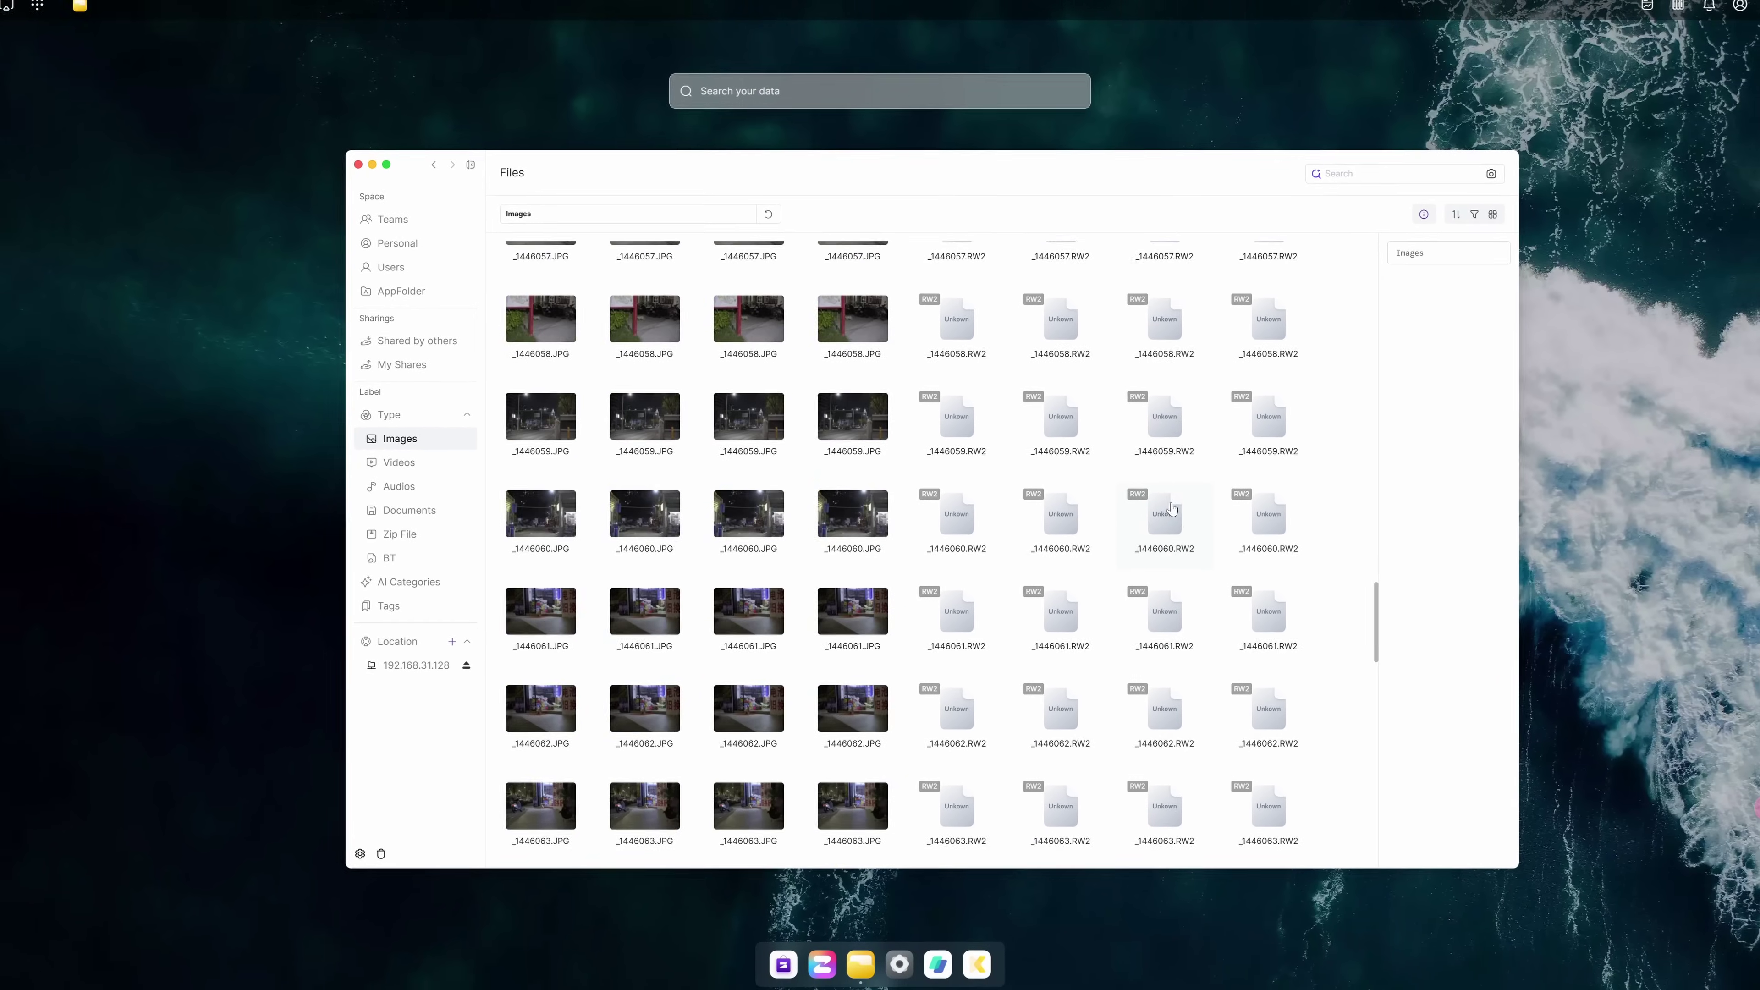
scroll(1166, 509, "down", 4)
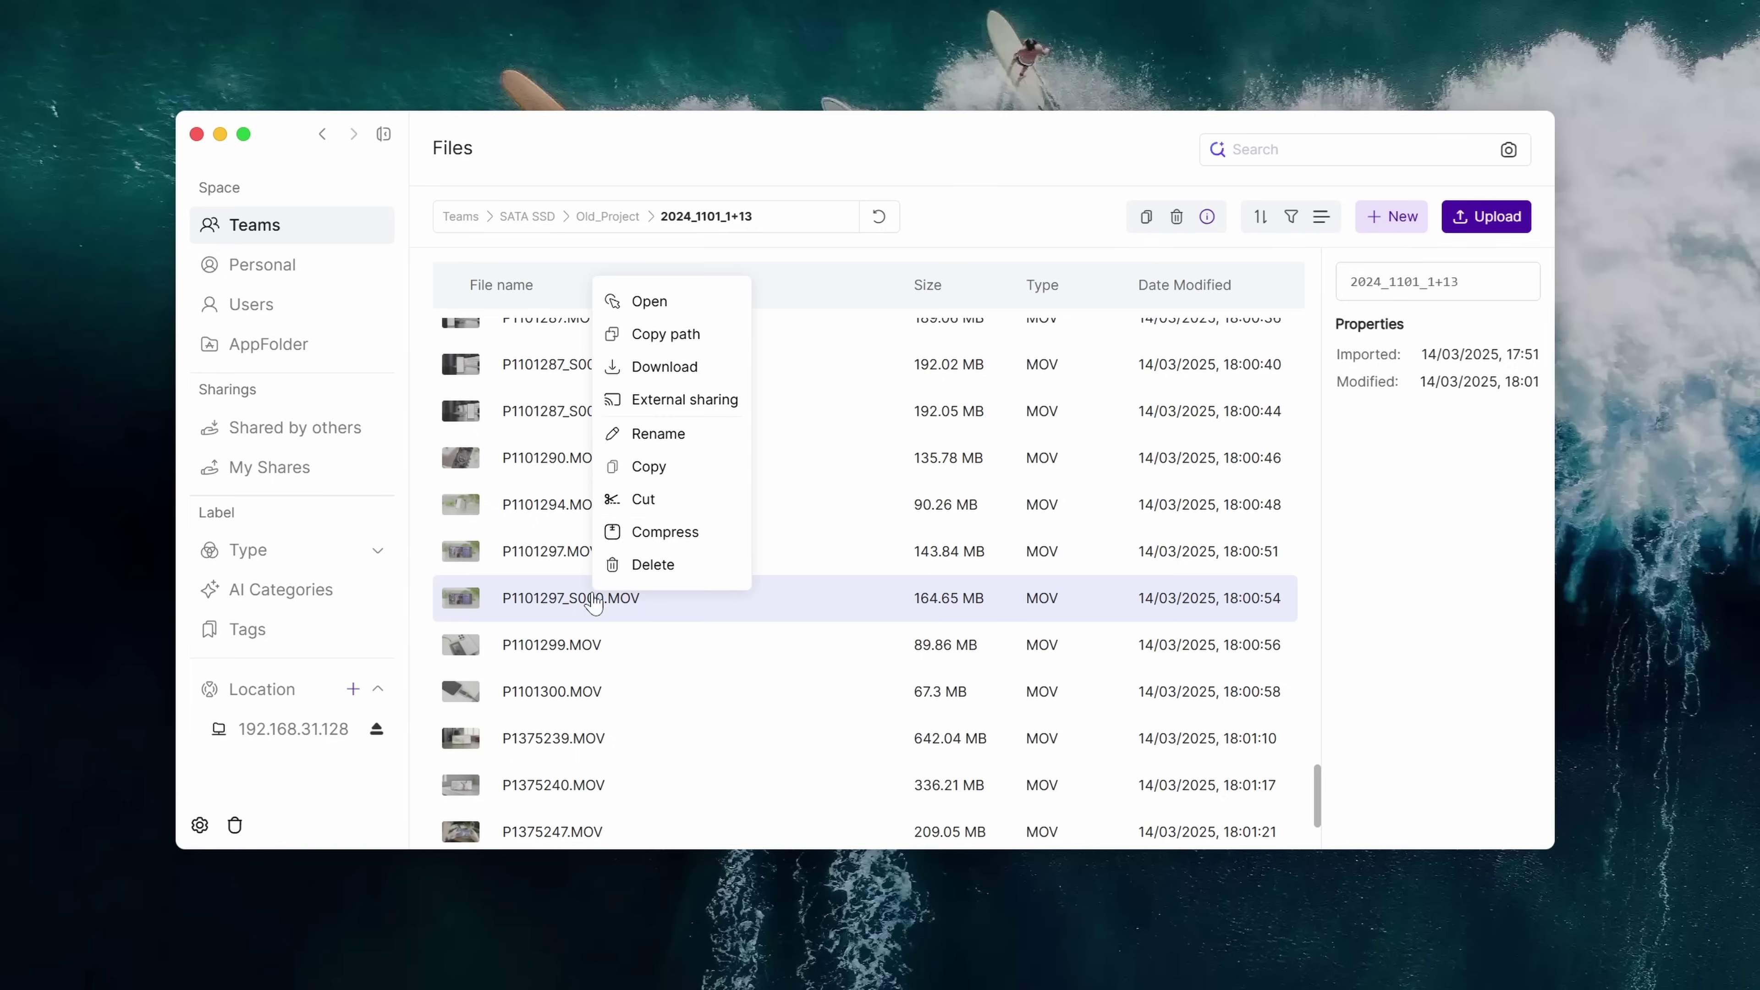
left_click(710, 402)
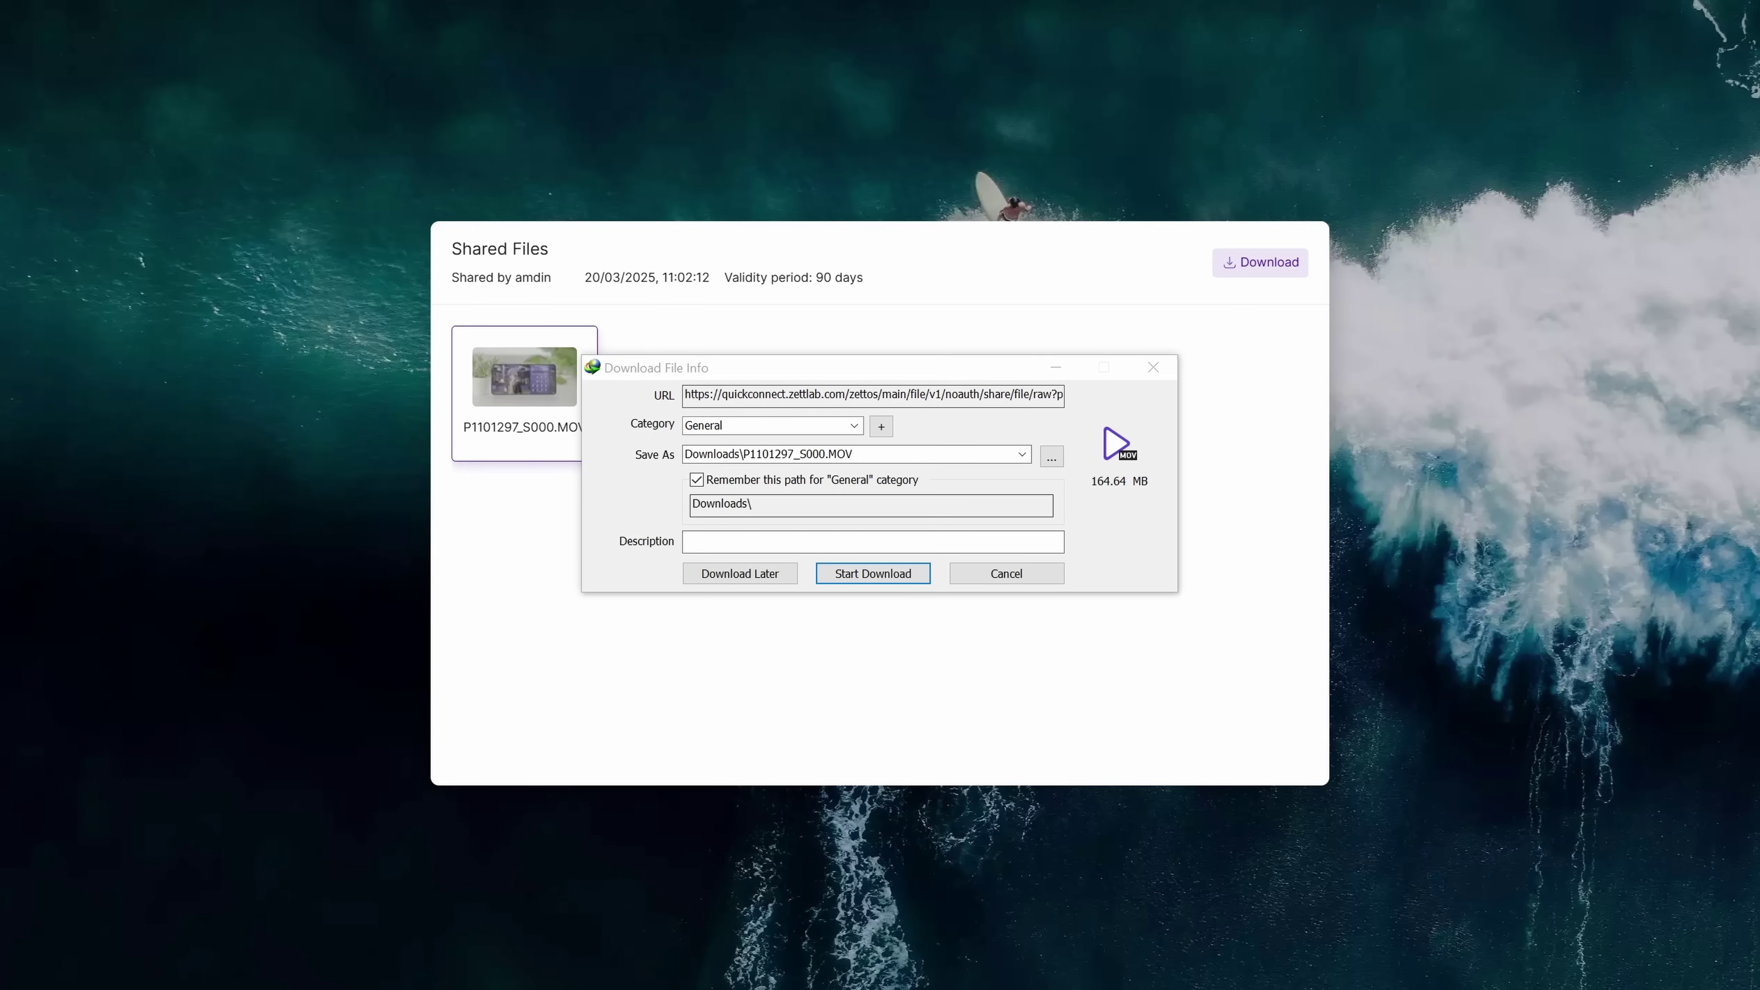
left_click(889, 579)
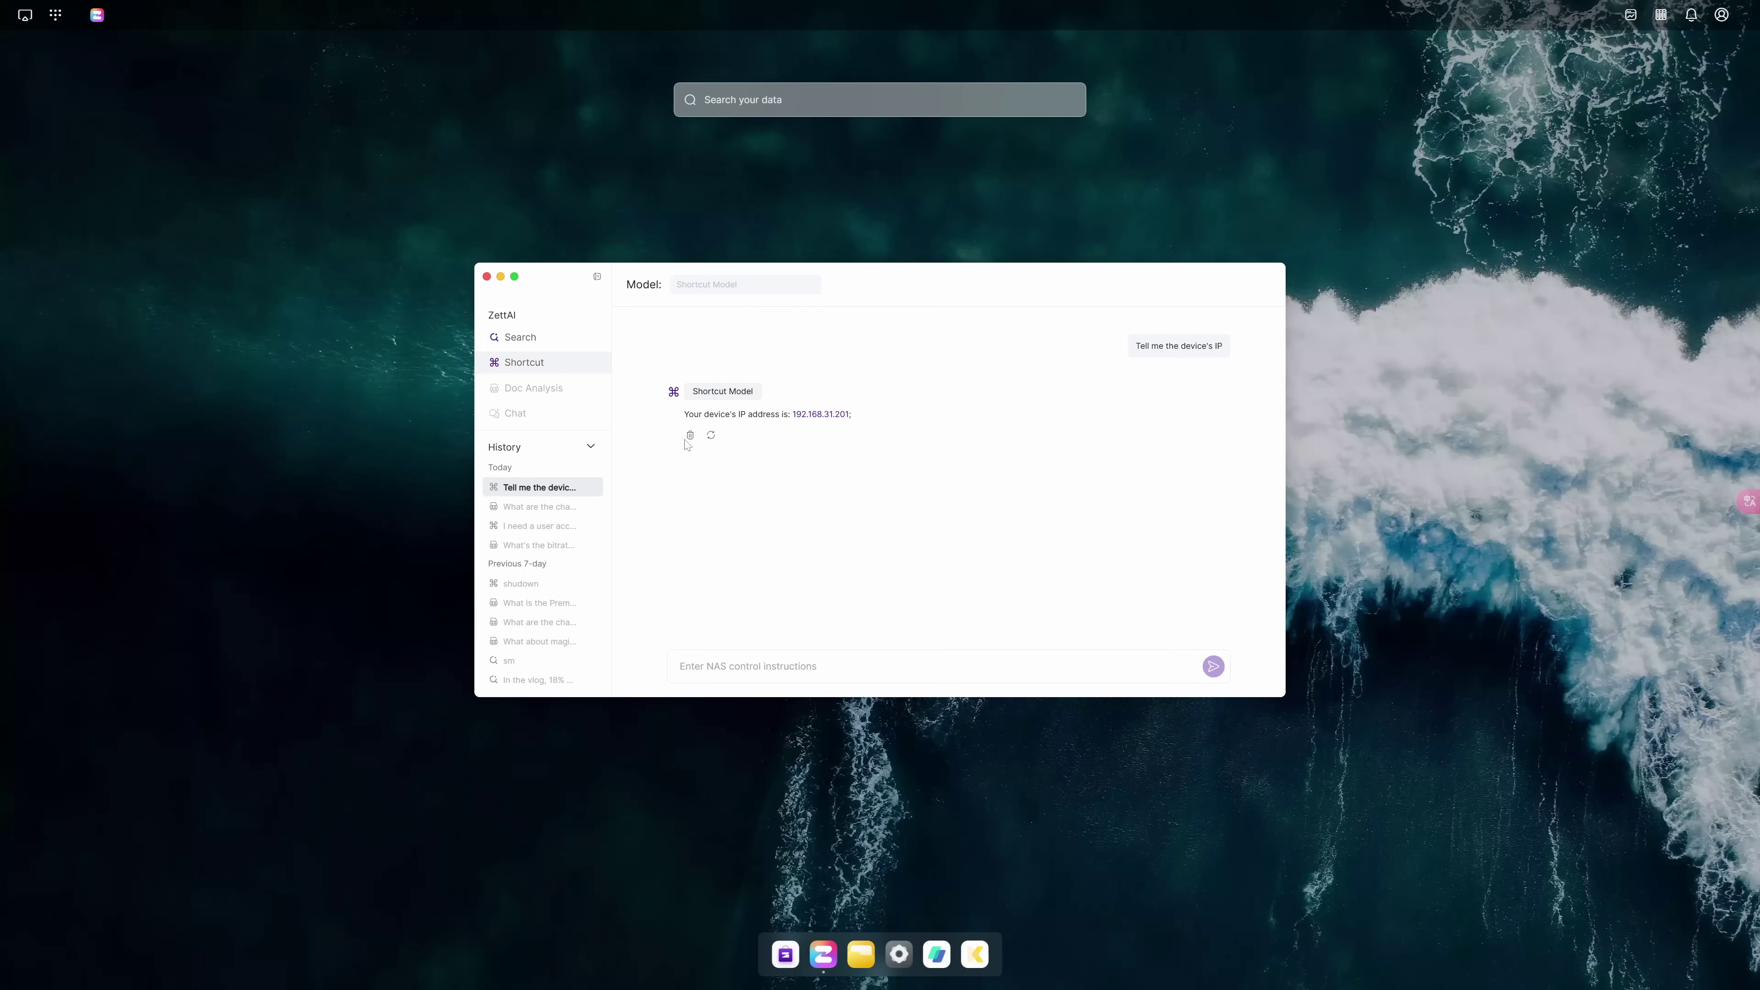
In a new ZettAI Shortcut chat, set the fan to intelligent speed, then search for ferris wheel pictures
left_click(567, 365)
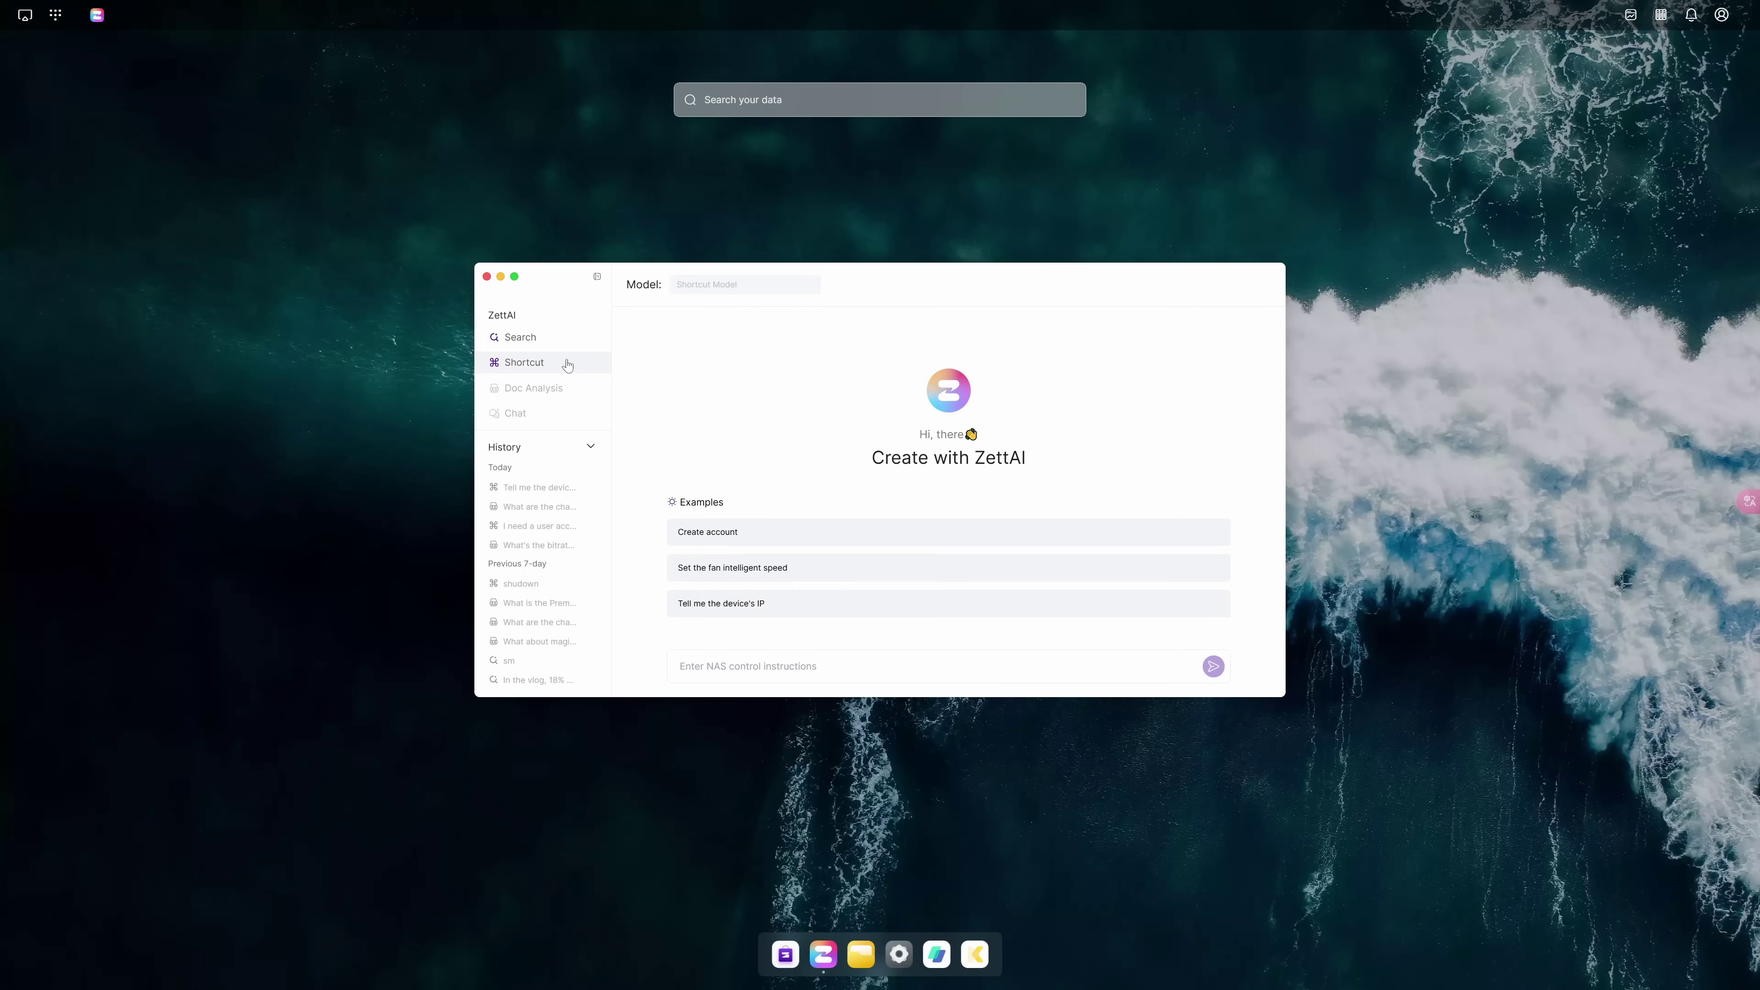
left_click(774, 575)
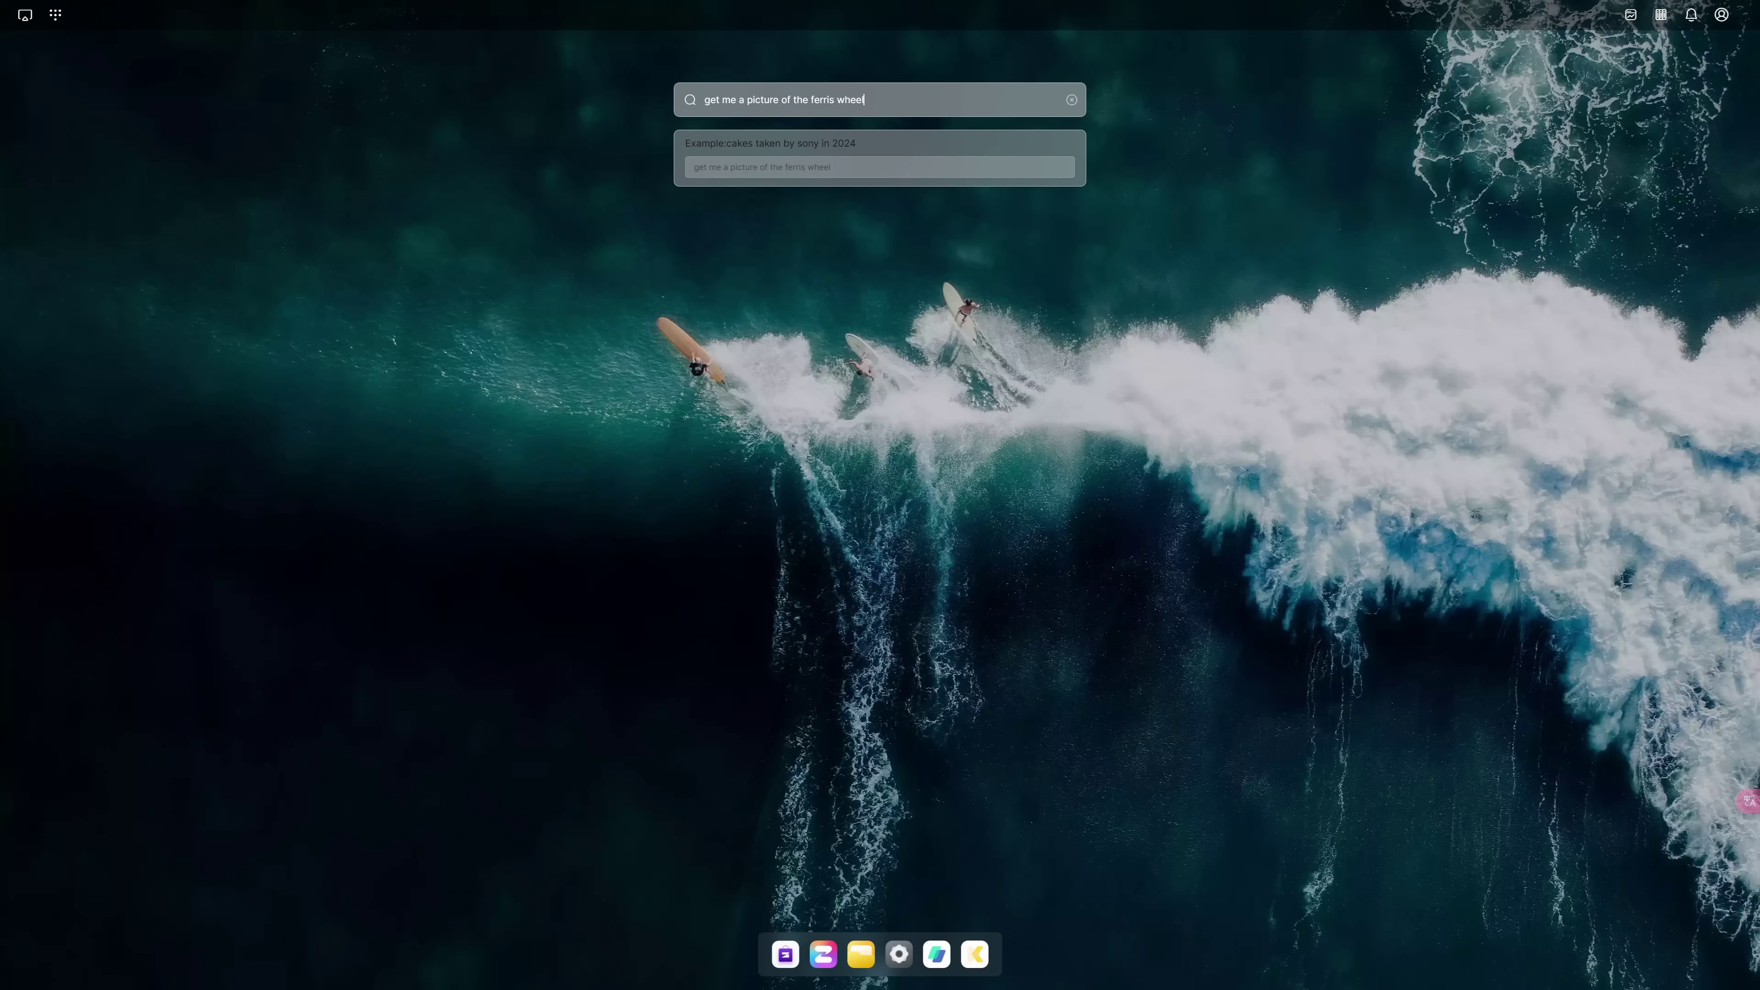
key("Return")
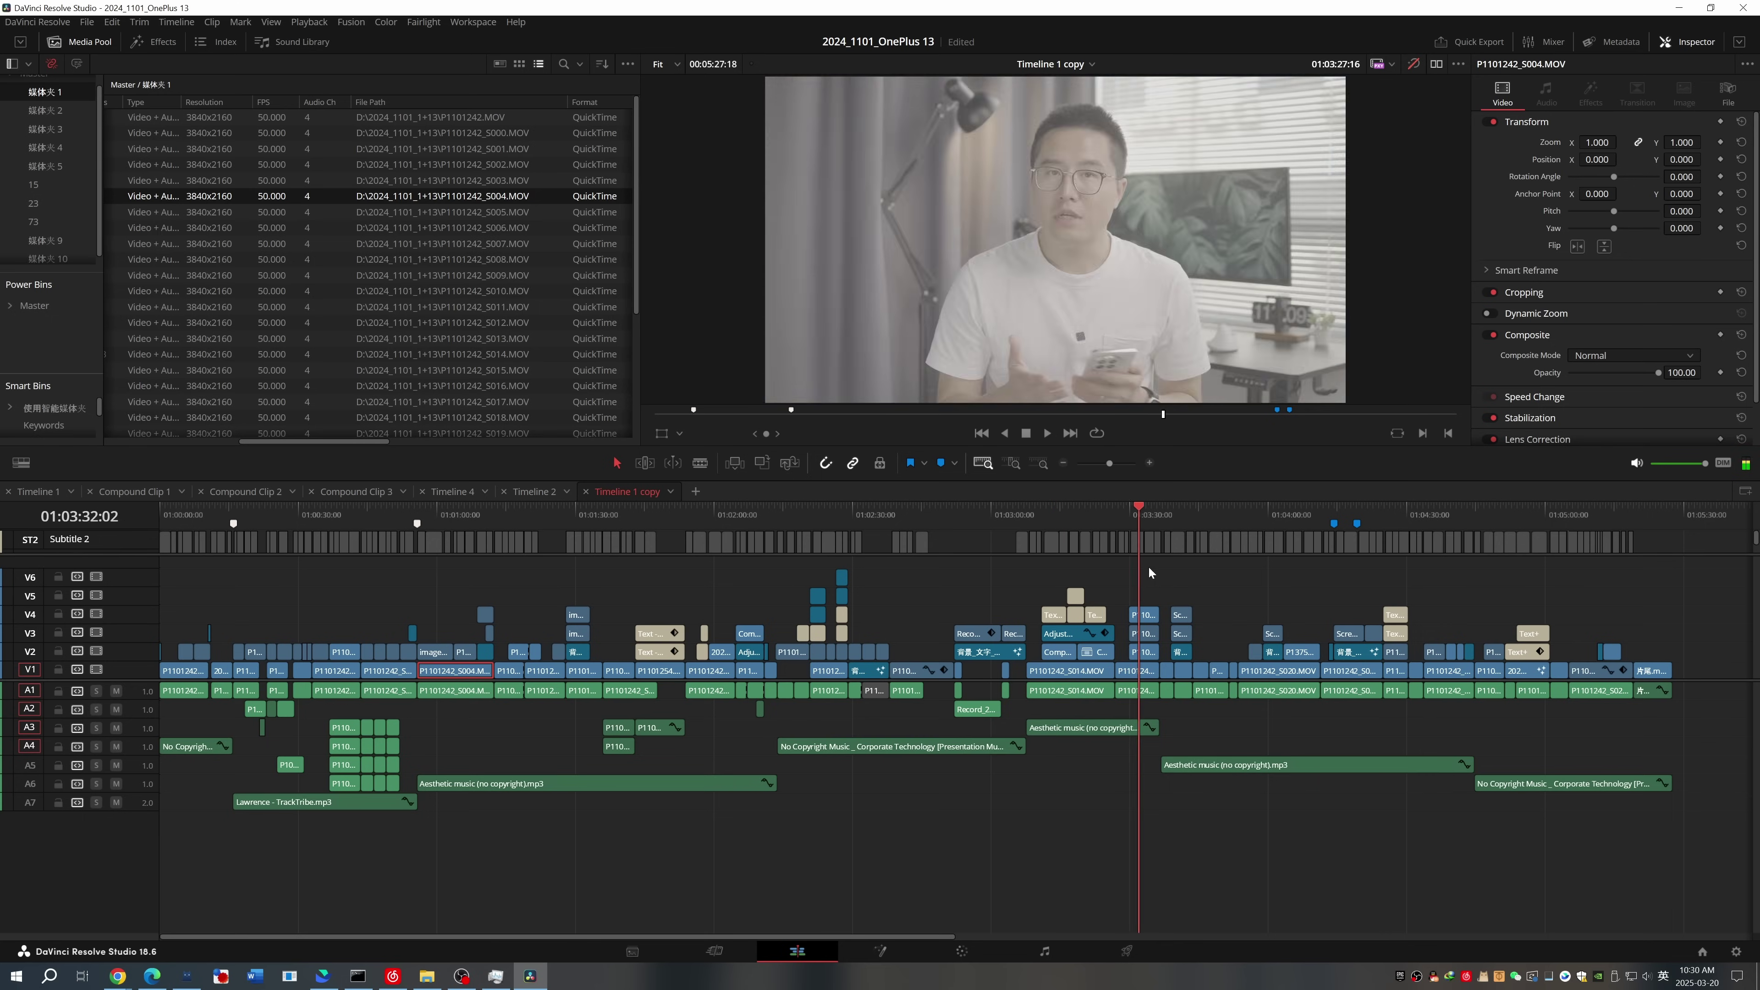
Scrub the Timeline 1 copy playhead forward to later shots, then back to earlier ones
left_click_drag(1148, 566, 1376, 714)
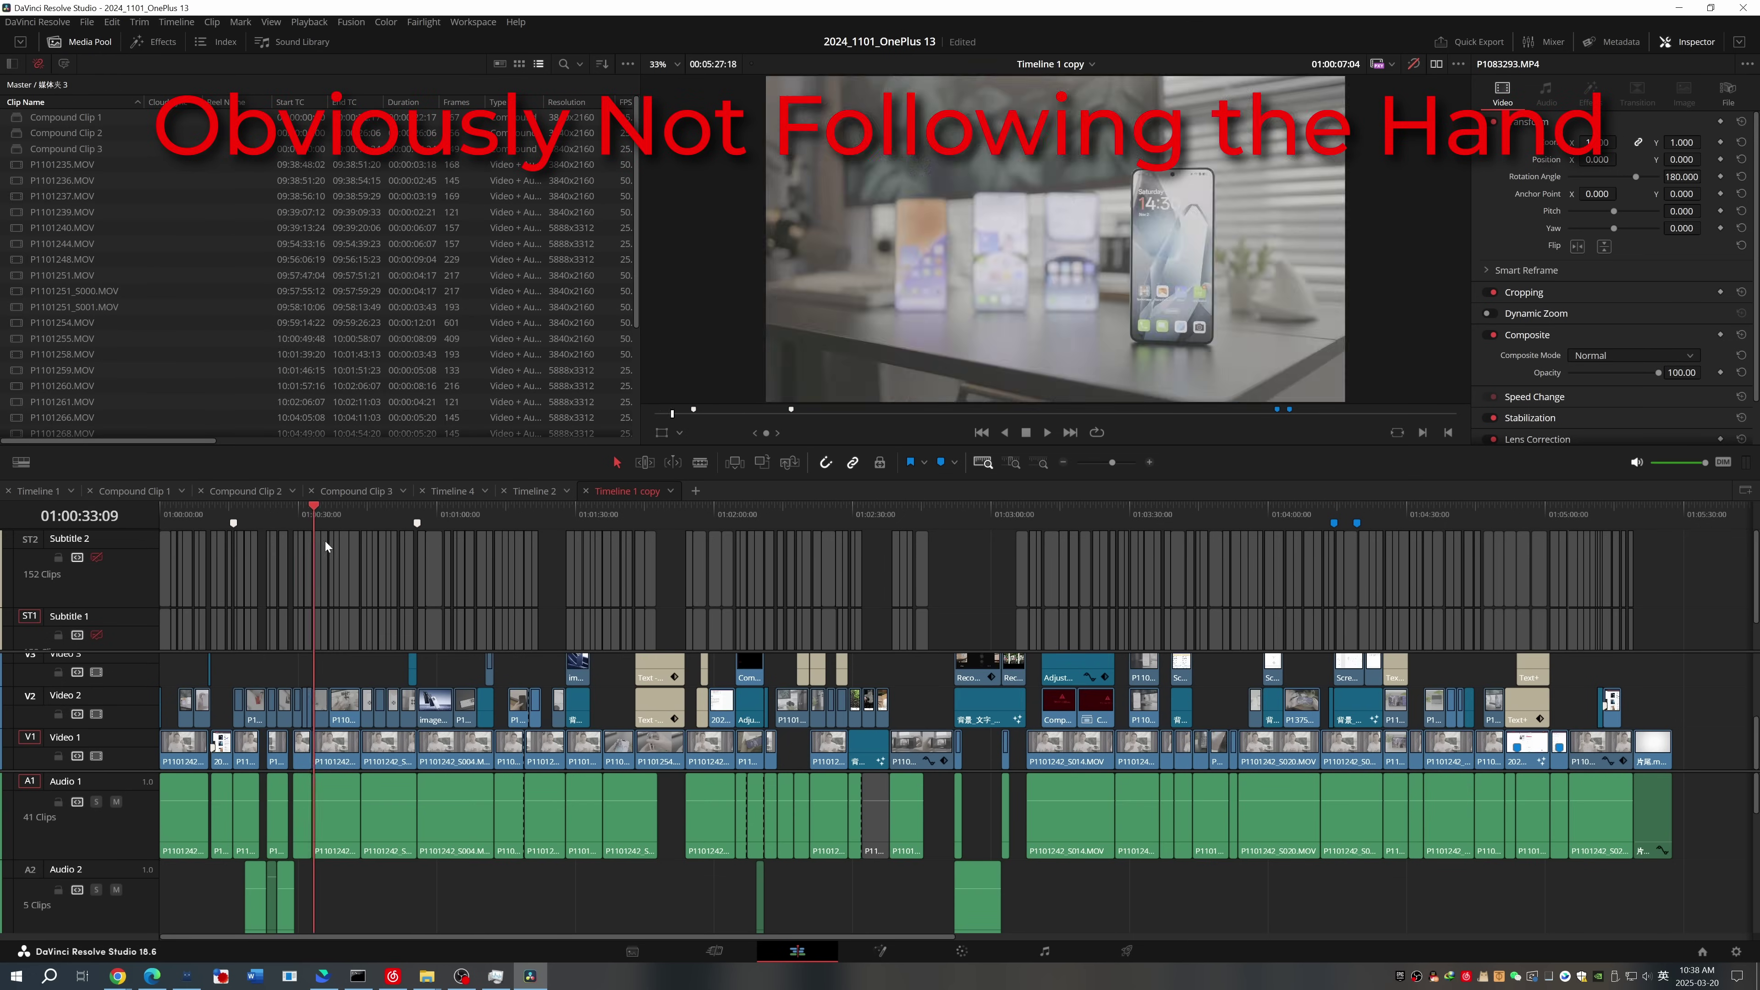
left_click_drag(324, 541, 461, 560)
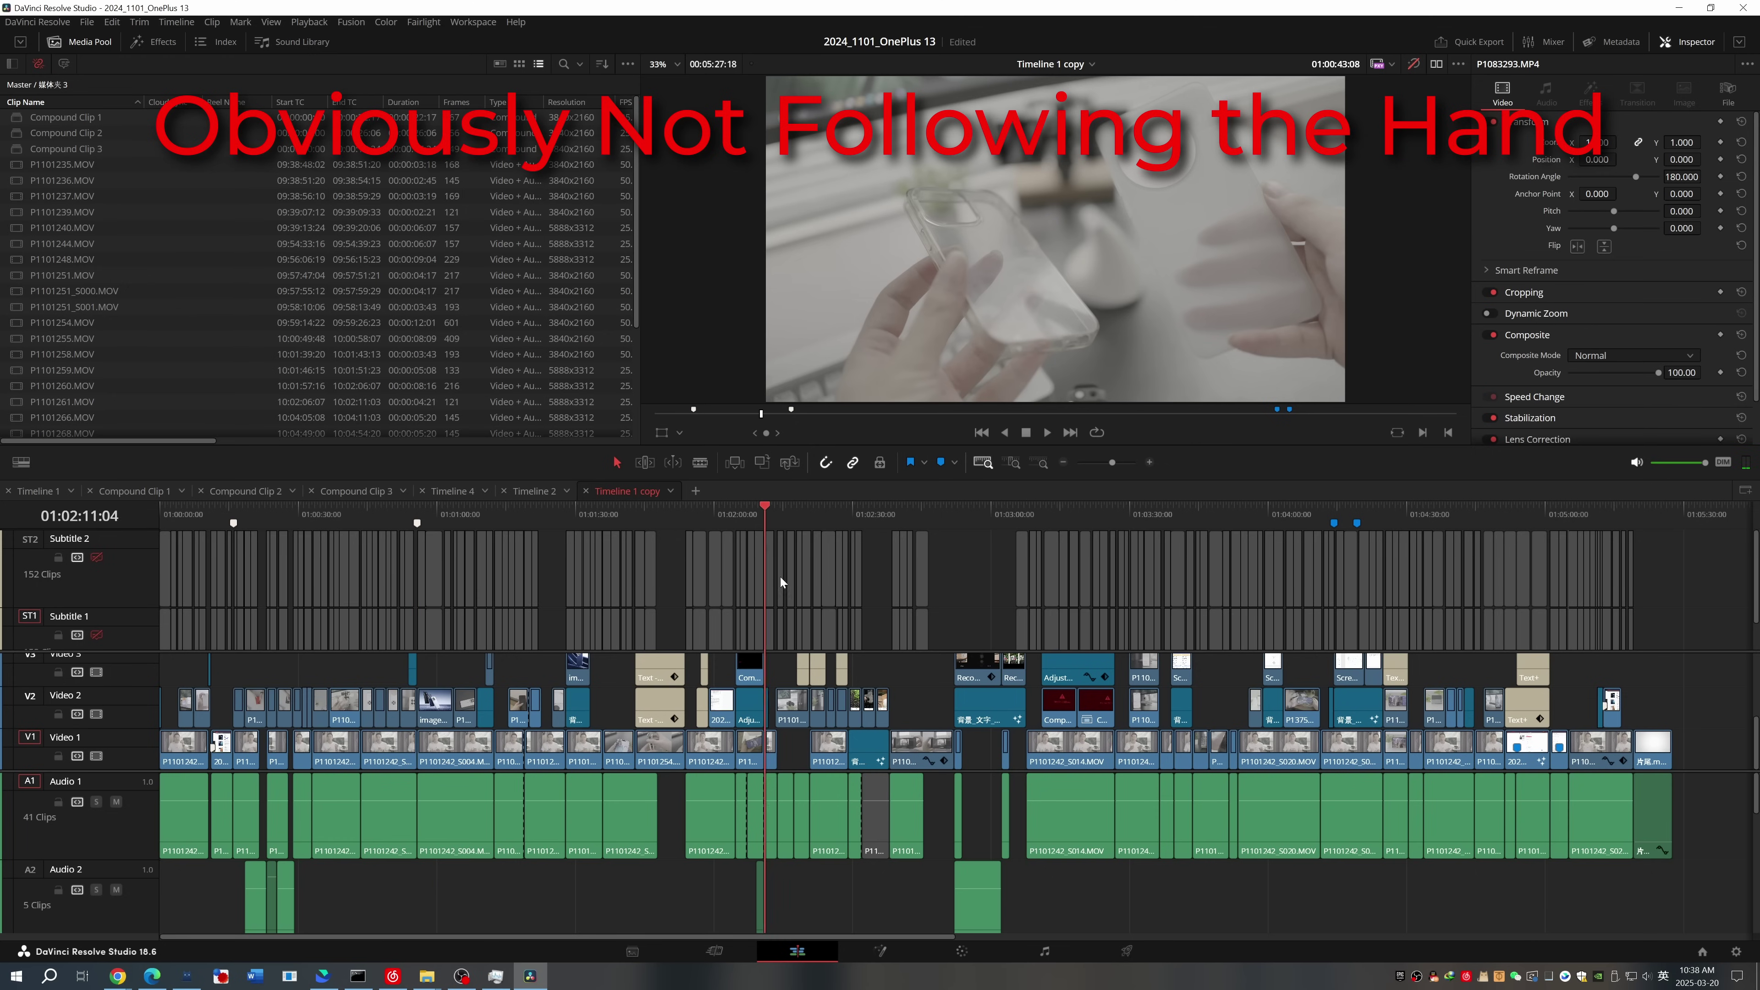